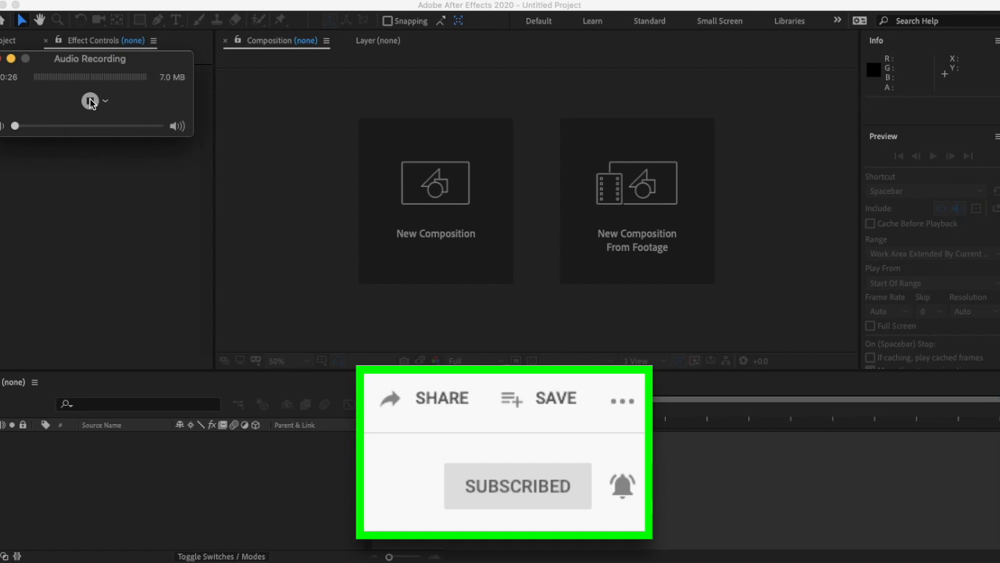
Create a new composition named "test 2" with a duration of 0:00:30:01.
{"action": "left_click", "coordinate": [424, 200]}
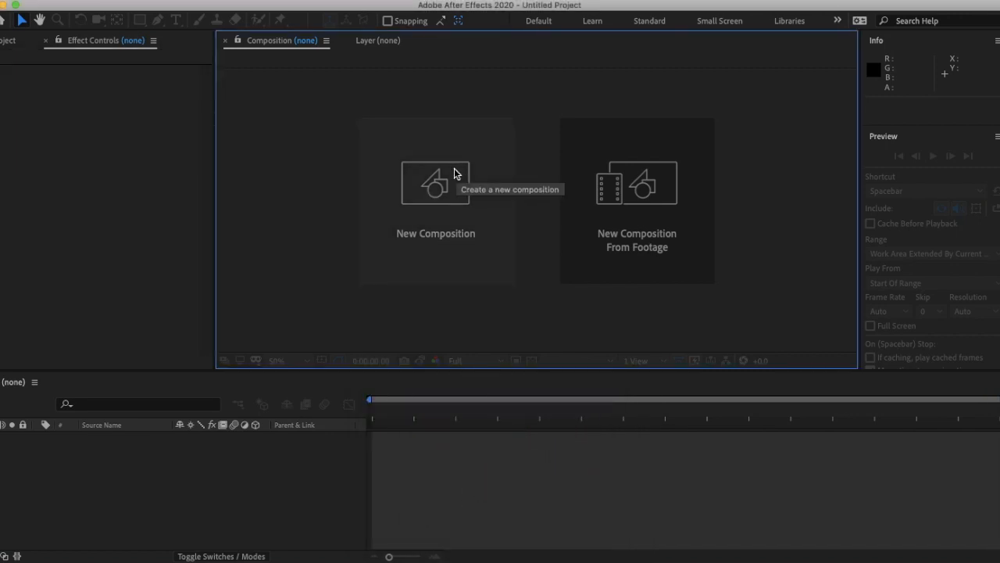
{"action": "left_click", "coordinate": [437, 185]}
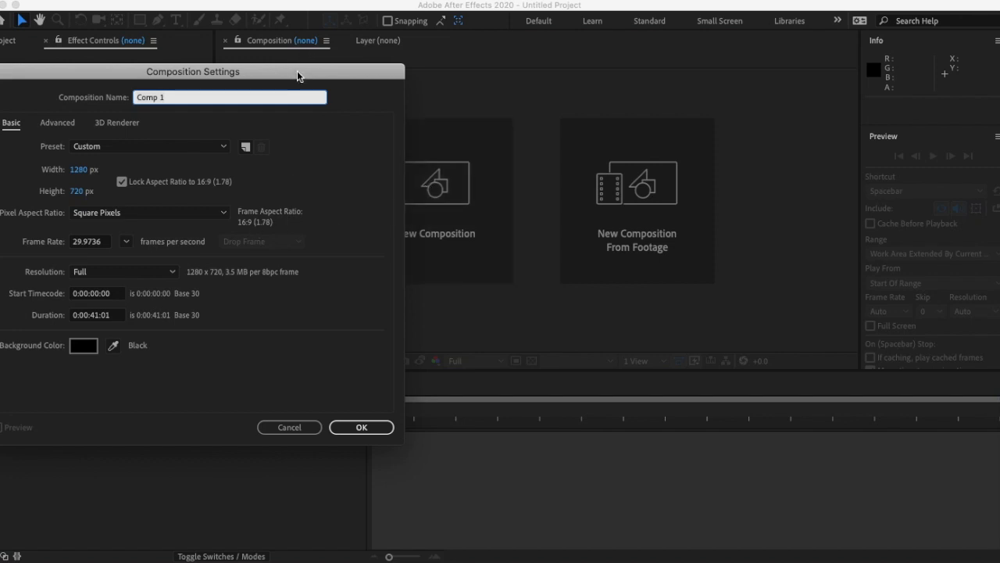
{"action": "left_click_drag", "start_coordinate": [297, 76], "coordinate": [579, 65]}
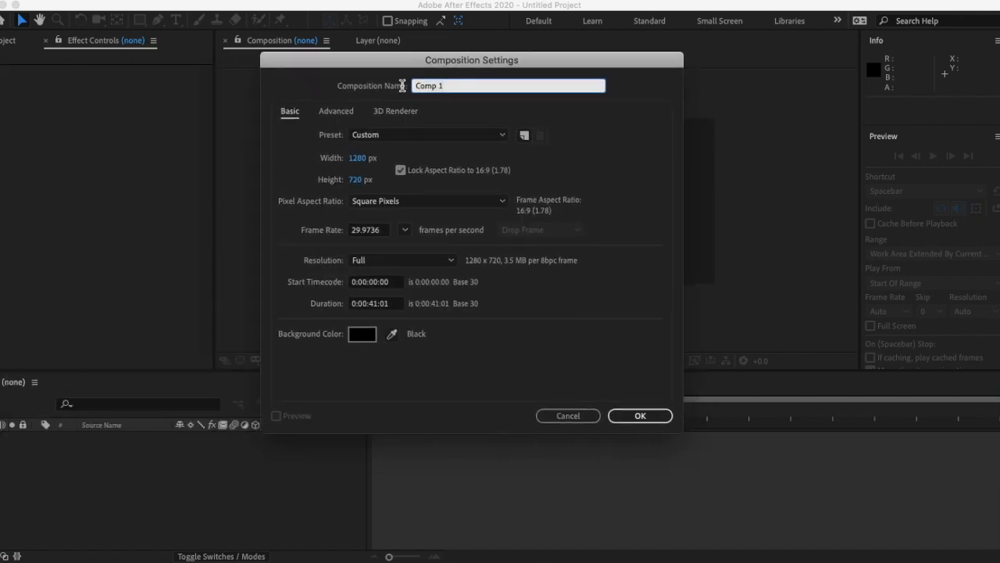
{"action": "type", "text": "t"}
{"action": "left_click", "coordinate": [378, 304]}
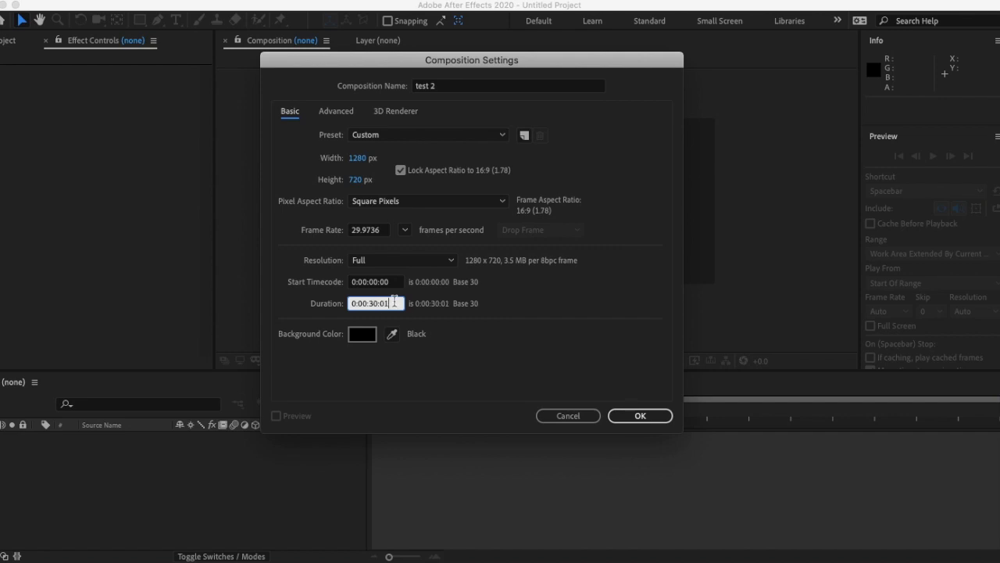
{"action": "key", "text": "Return"}
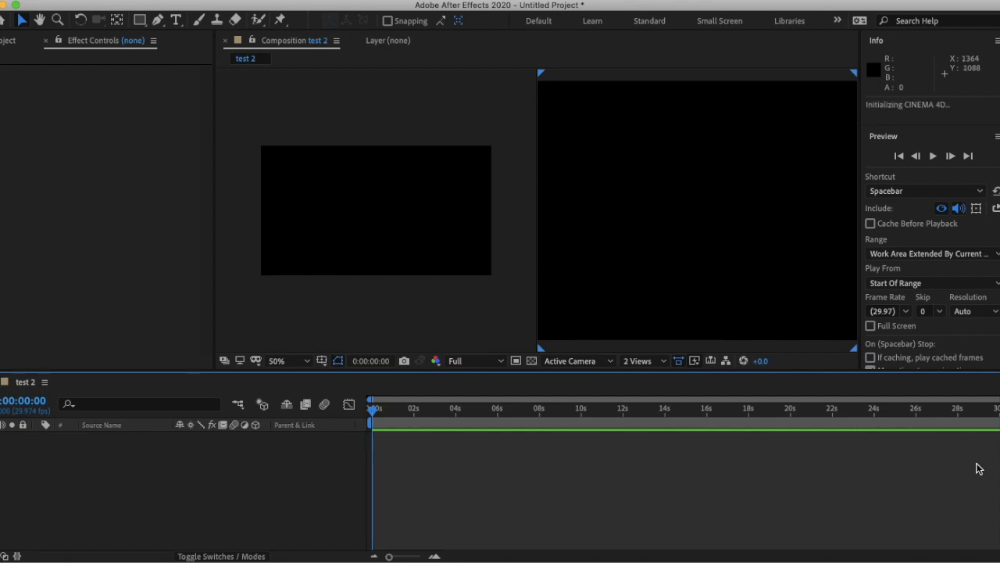
Add a text layer reading "TEST" near the upper edge of the composition.
{"action": "left_click_drag", "start_coordinate": [372, 414], "coordinate": [328, 453]}
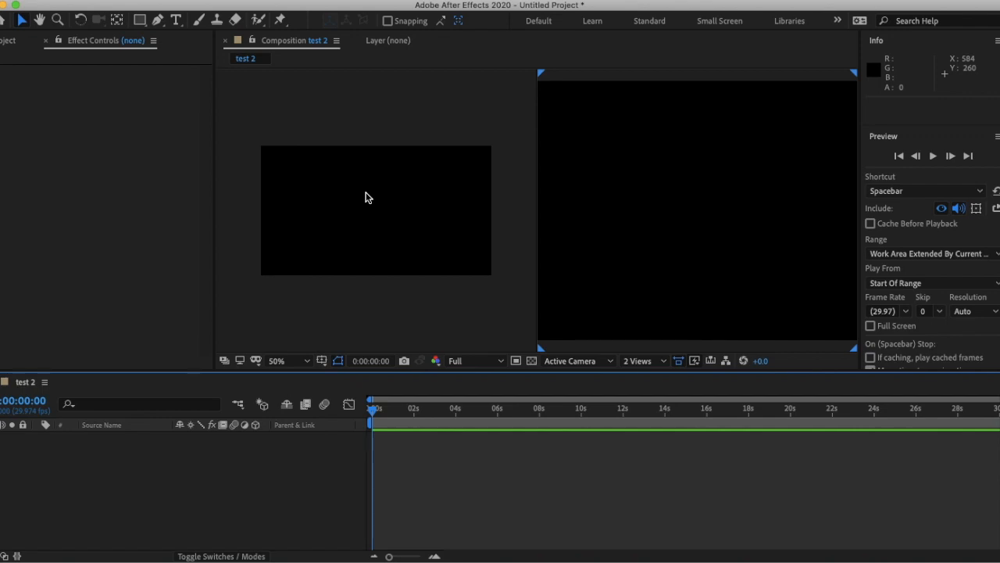
{"action": "left_click", "coordinate": [177, 20]}
{"action": "left_click", "coordinate": [638, 122]}
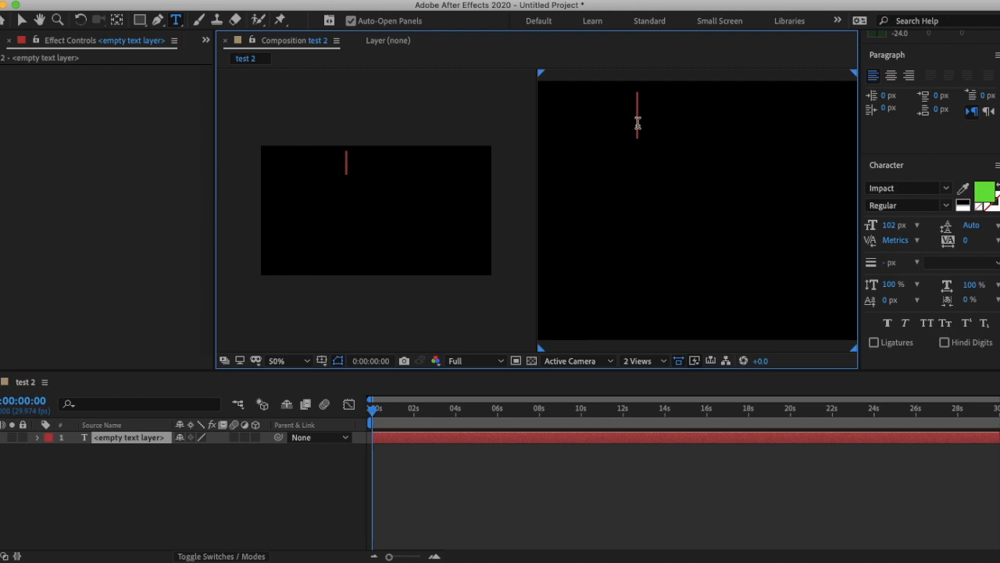
{"action": "type", "text": "HE"}
{"action": "key", "text": "BackSpace"}
{"action": "key", "text": "BackSpace"}
{"action": "type", "text": "TEST"}
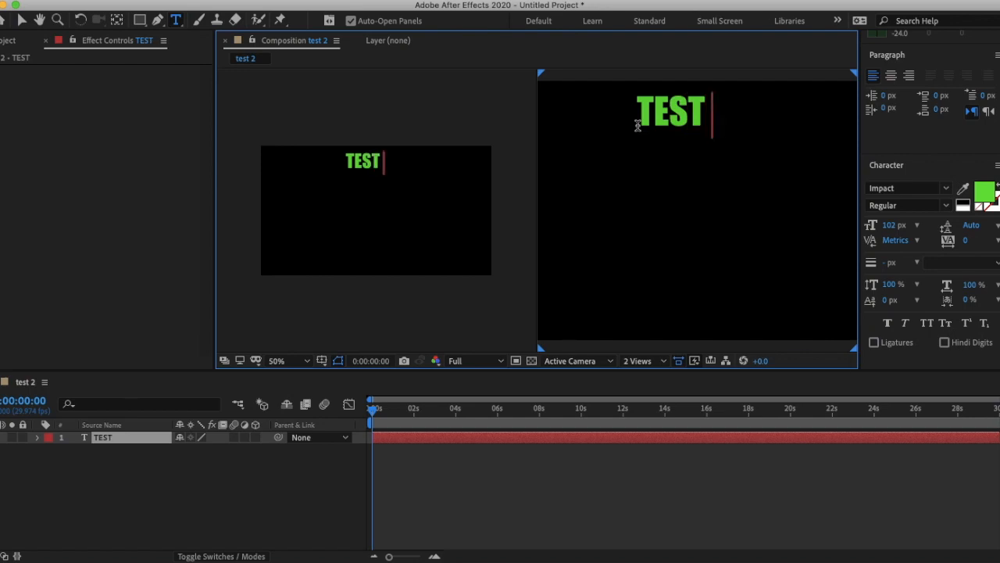
Center the TEST text horizontally near the frame's upper edge and stretch it wider to a scale of about 214.6, 107.3%.
{"action": "left_click", "coordinate": [22, 20]}
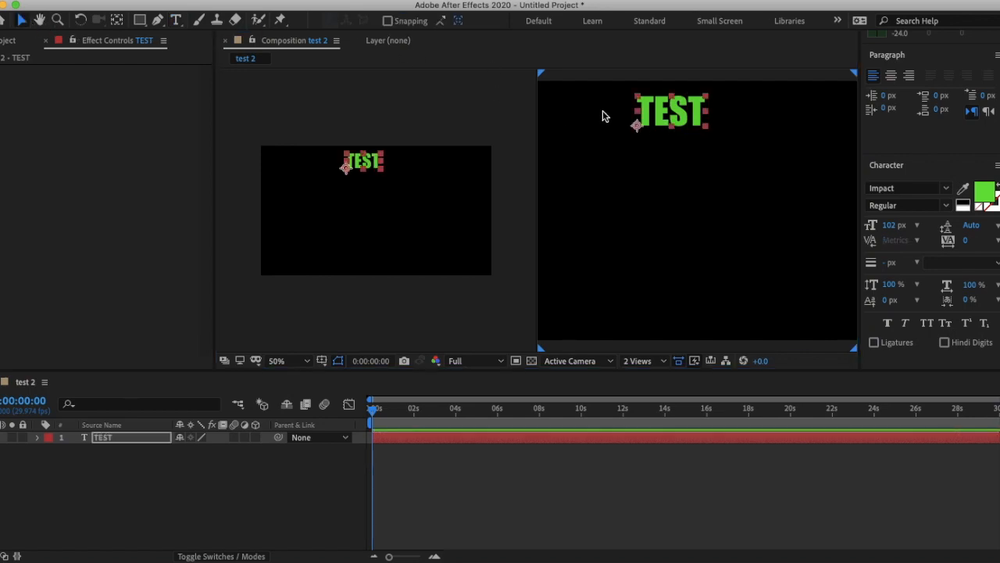
{"action": "left_click_drag", "start_coordinate": [676, 111], "coordinate": [738, 118]}
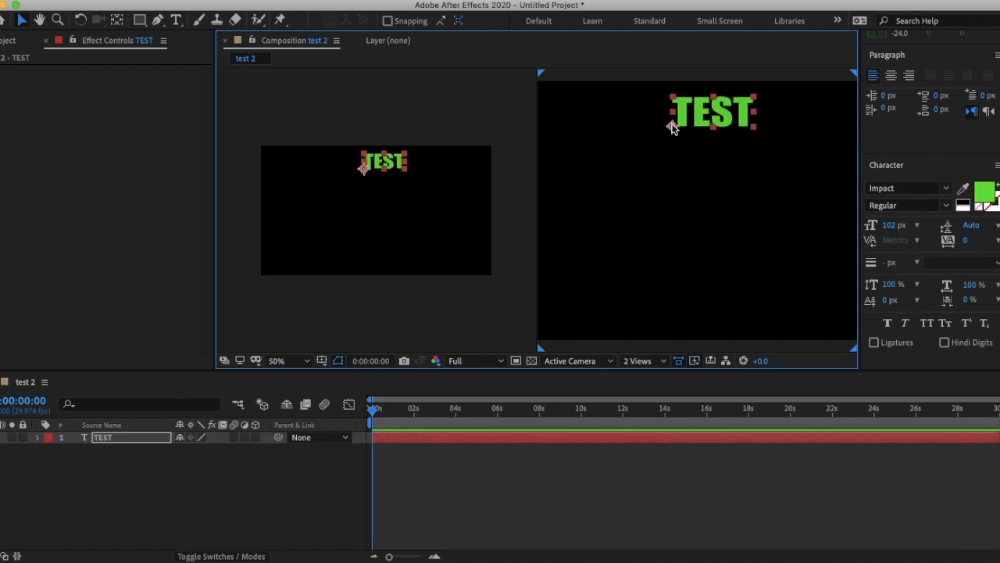
{"action": "left_click_drag", "start_coordinate": [673, 100], "coordinate": [716, 122]}
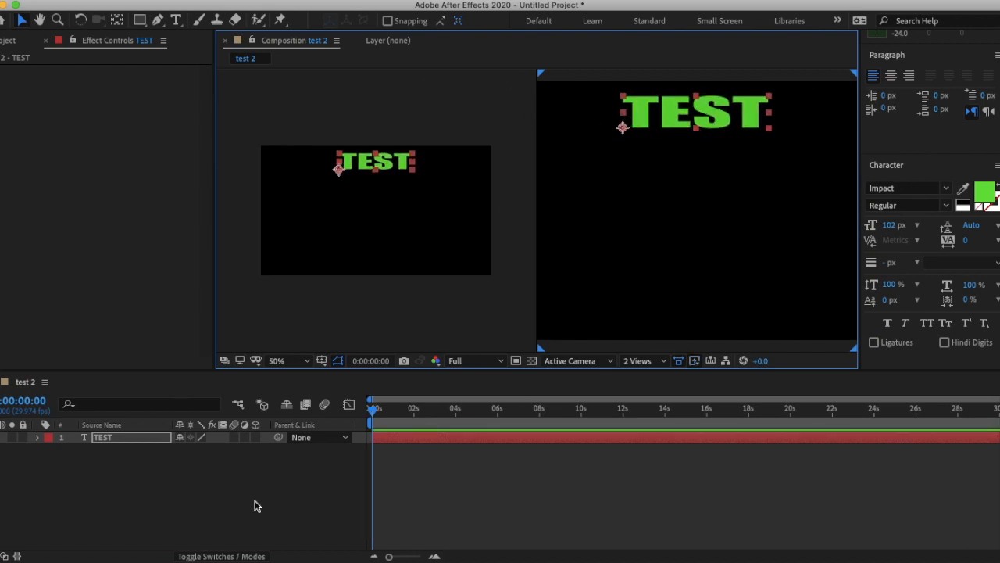
Keyframe the TEST layer's Position from 432, -32 above the frame at 0:00:00:00 to 432, 369 at 0:00:02:01.
{"action": "left_click", "coordinate": [37, 437]}
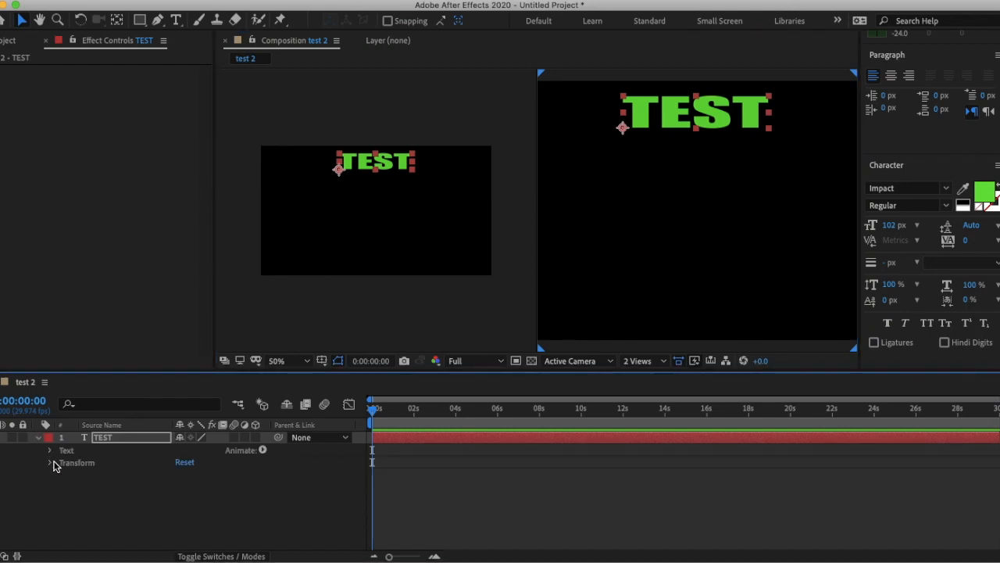
{"action": "left_click", "coordinate": [51, 463]}
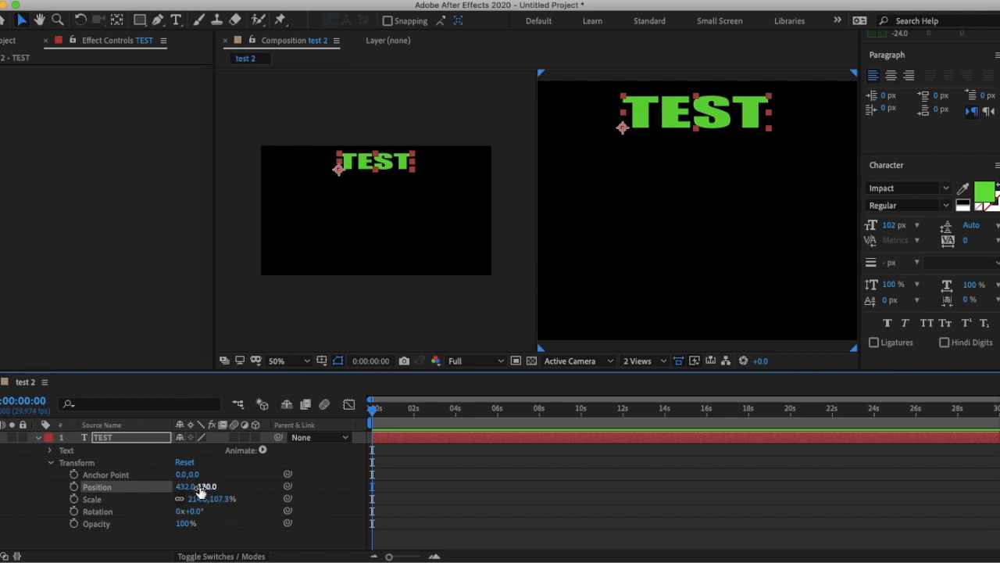
{"action": "left_click", "coordinate": [74, 488]}
{"action": "left_click_drag", "start_coordinate": [205, 486], "coordinate": [101, 476]}
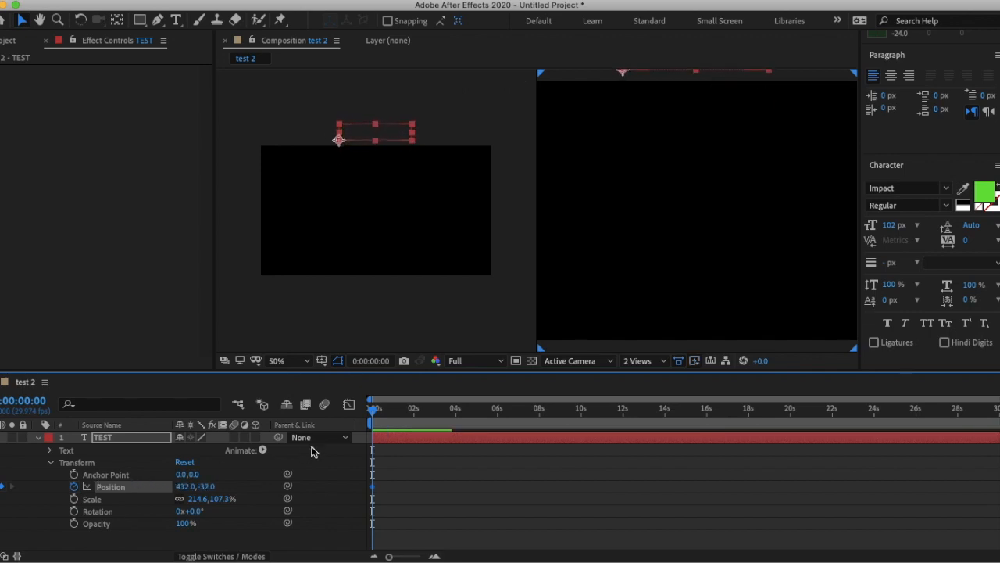
{"action": "left_click_drag", "start_coordinate": [373, 408], "coordinate": [415, 411]}
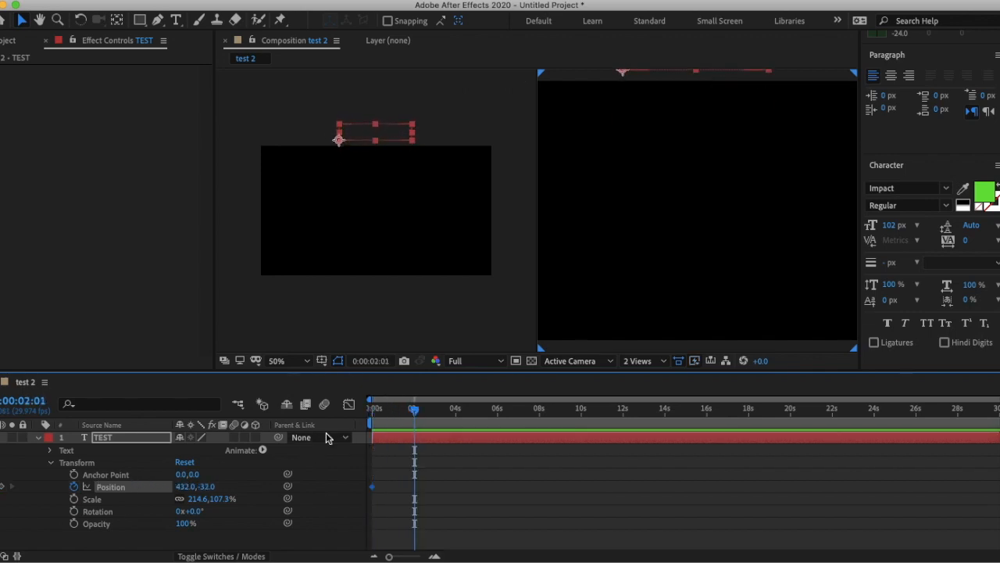
{"action": "left_click_drag", "start_coordinate": [193, 489], "coordinate": [514, 473]}
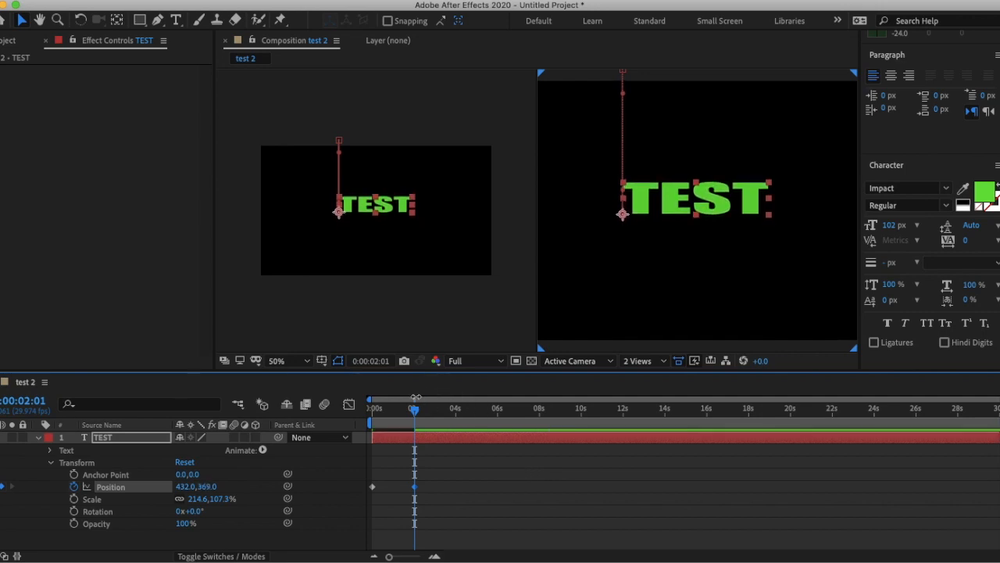
Keyframe the TEST layer's Rotation from 0° at the start to 1x+92° at 0:00:03:26.
{"action": "left_click_drag", "start_coordinate": [418, 418], "coordinate": [457, 420]}
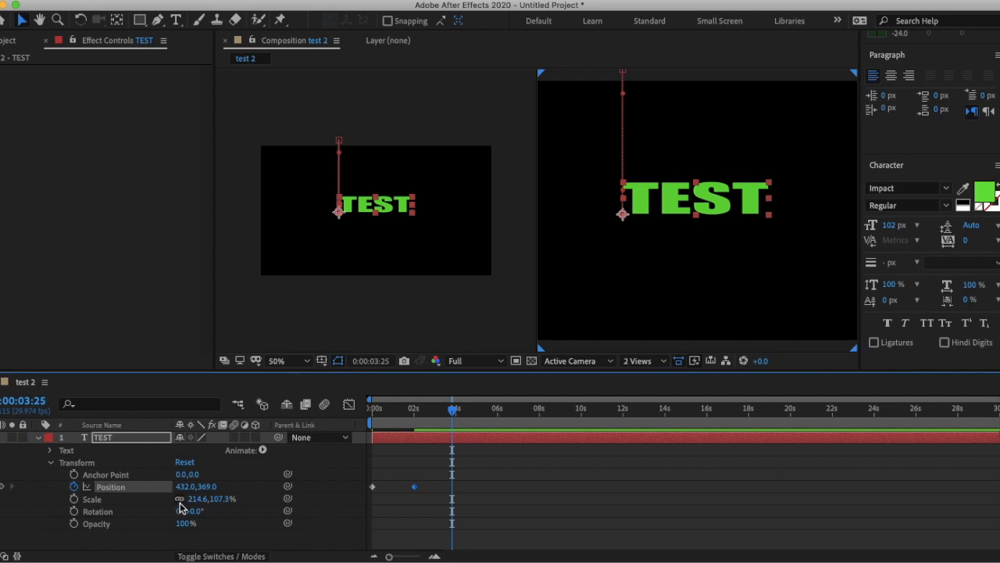
{"action": "left_click", "coordinate": [74, 511]}
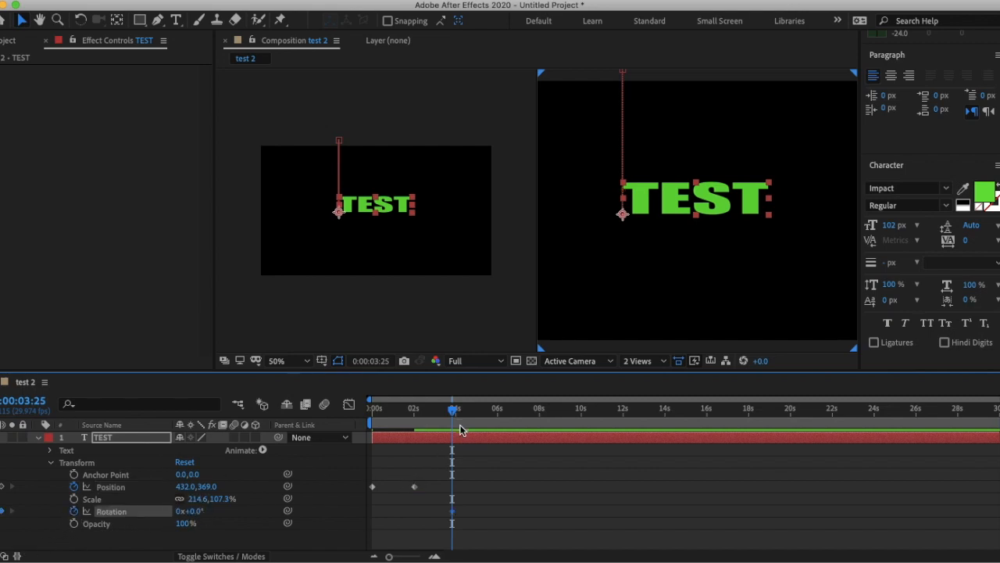
{"action": "left_click_drag", "start_coordinate": [455, 413], "coordinate": [375, 409]}
{"action": "left_click", "coordinate": [3, 512]}
{"action": "left_click_drag", "start_coordinate": [372, 416], "coordinate": [455, 435]}
{"action": "left_click_drag", "start_coordinate": [192, 511], "coordinate": [568, 547]}
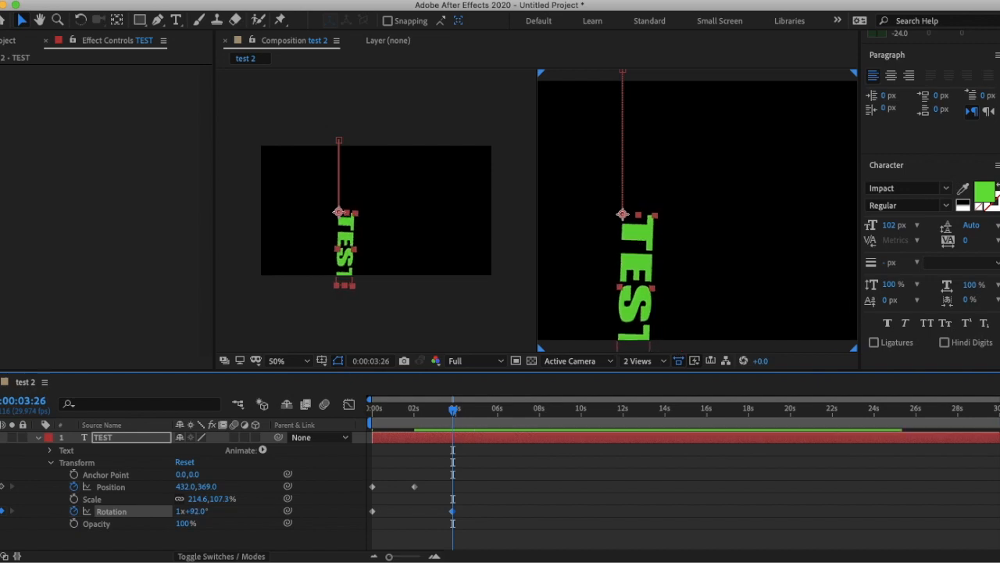
Add Rotation keyframes of 1x+341° at 0:00:05:00 and 2x+1° at 0:00:05:29.
{"action": "left_click_drag", "start_coordinate": [456, 420], "coordinate": [477, 411]}
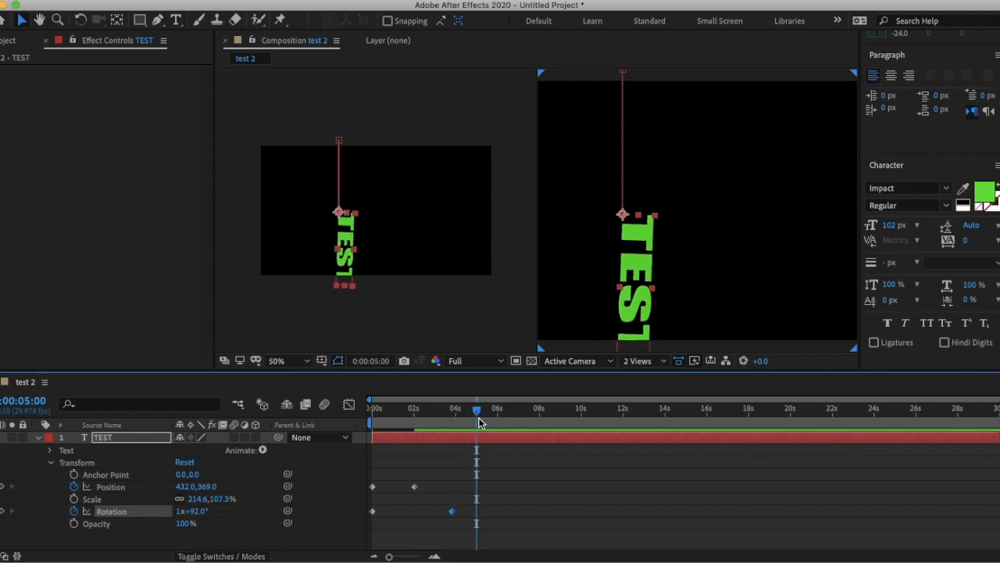
{"action": "left_click_drag", "start_coordinate": [198, 511], "coordinate": [380, 511]}
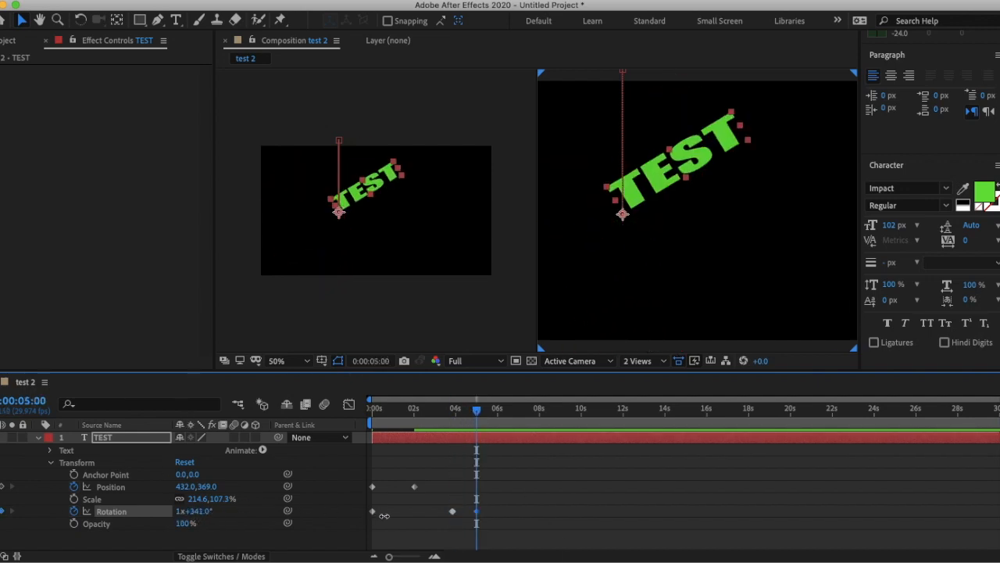
{"action": "left_click_drag", "start_coordinate": [477, 414], "coordinate": [498, 410]}
{"action": "left_click_drag", "start_coordinate": [201, 511], "coordinate": [209, 512]}
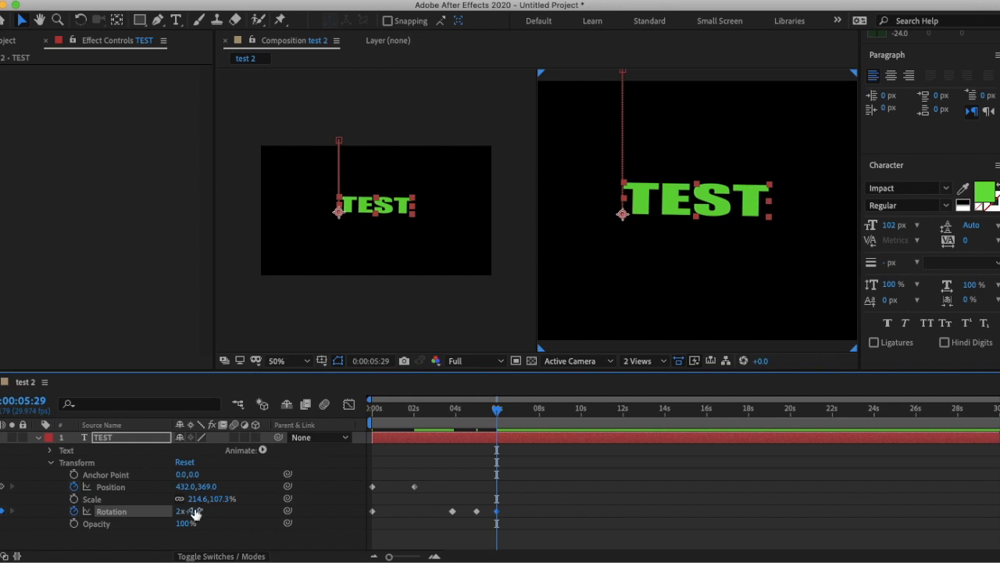
Keyframe the text's Scale at 0:00:00:00 and 0:00:05:29, then enlarge, shrink and enlarge it again from 0:00:06:13, ending at 244.5, 122.3% at 0:00:08:06.
{"action": "left_click", "coordinate": [73, 499]}
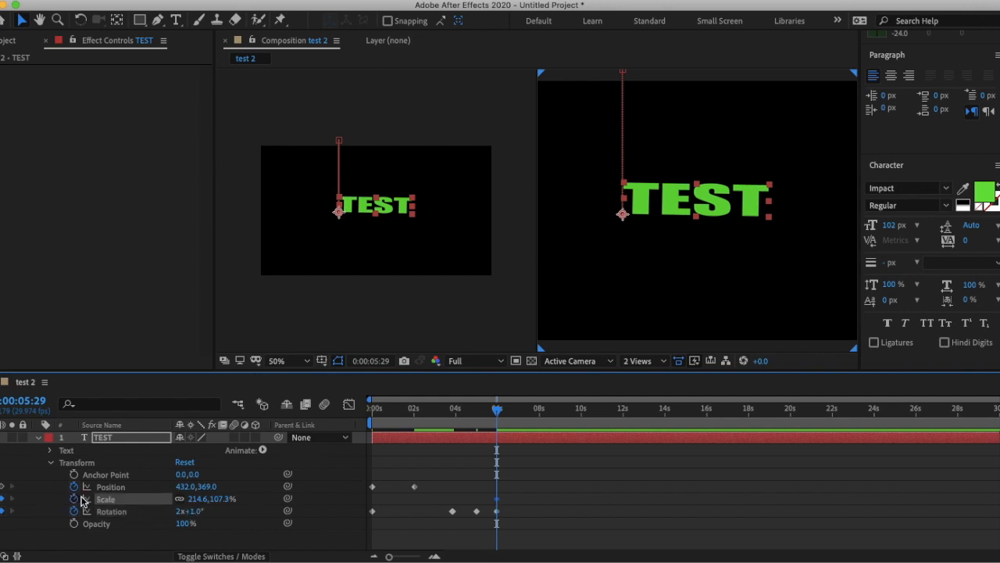
{"action": "key", "text": "Home"}
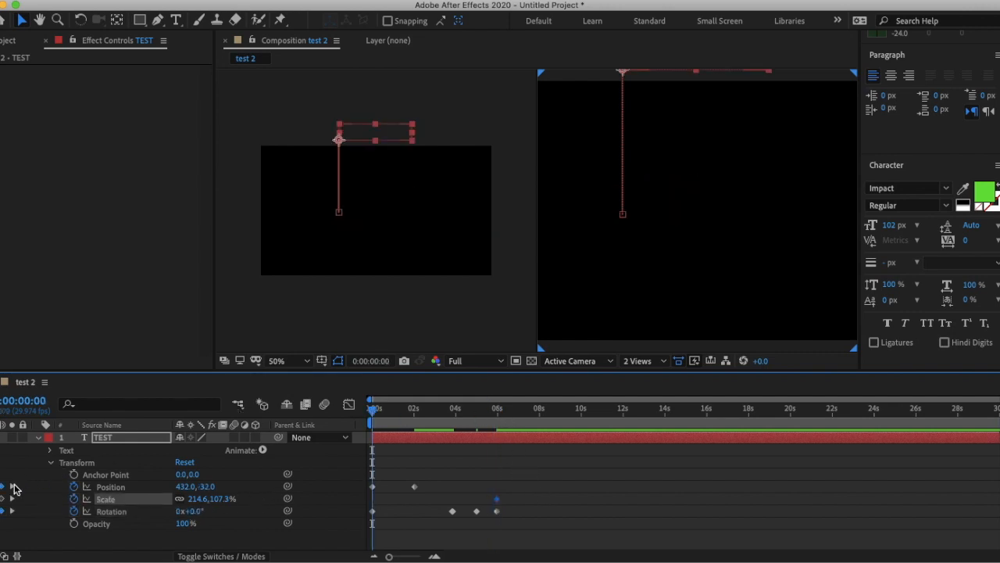
{"action": "left_click_drag", "start_coordinate": [372, 413], "coordinate": [506, 408]}
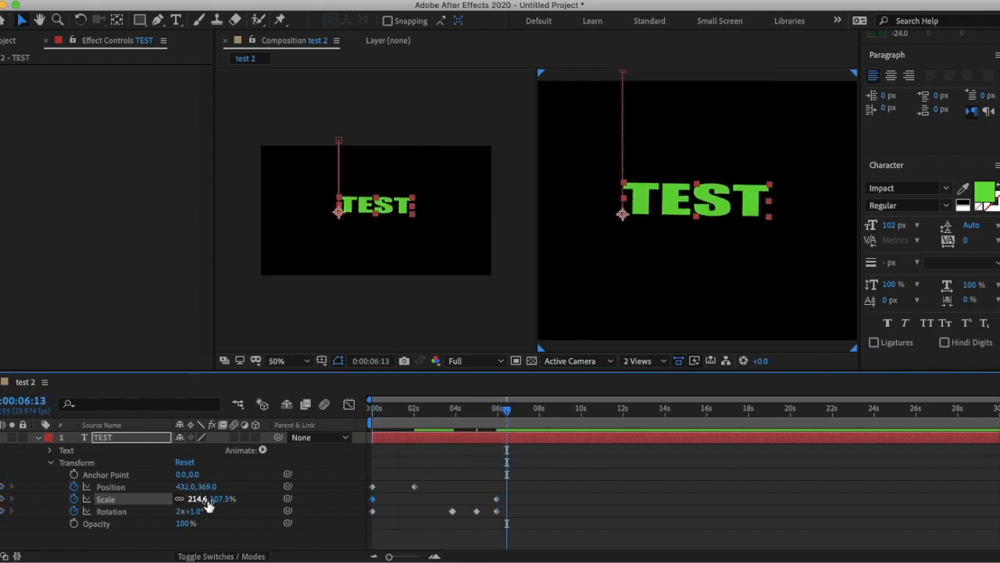
{"action": "left_click_drag", "start_coordinate": [217, 499], "coordinate": [334, 498]}
{"action": "left_click_drag", "start_coordinate": [507, 409], "coordinate": [528, 410]}
{"action": "left_click_drag", "start_coordinate": [213, 500], "coordinate": [152, 502]}
{"action": "left_click_drag", "start_coordinate": [528, 416], "coordinate": [543, 411]}
{"action": "left_click_drag", "start_coordinate": [217, 500], "coordinate": [297, 494]}
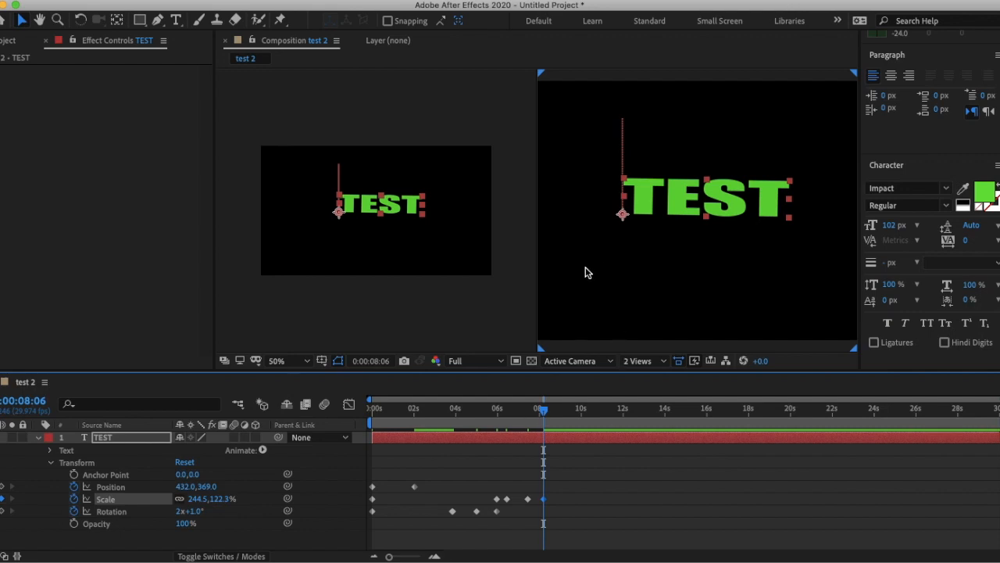
Play the TEST text animation from the start and stop it after the last keyframe.
{"action": "key", "text": "Home"}
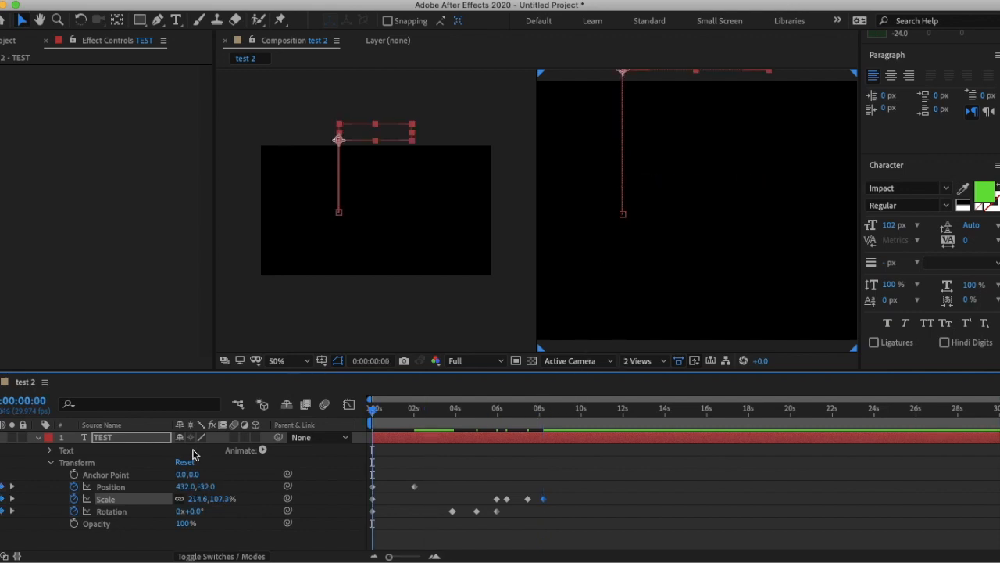
{"action": "key", "text": "space"}
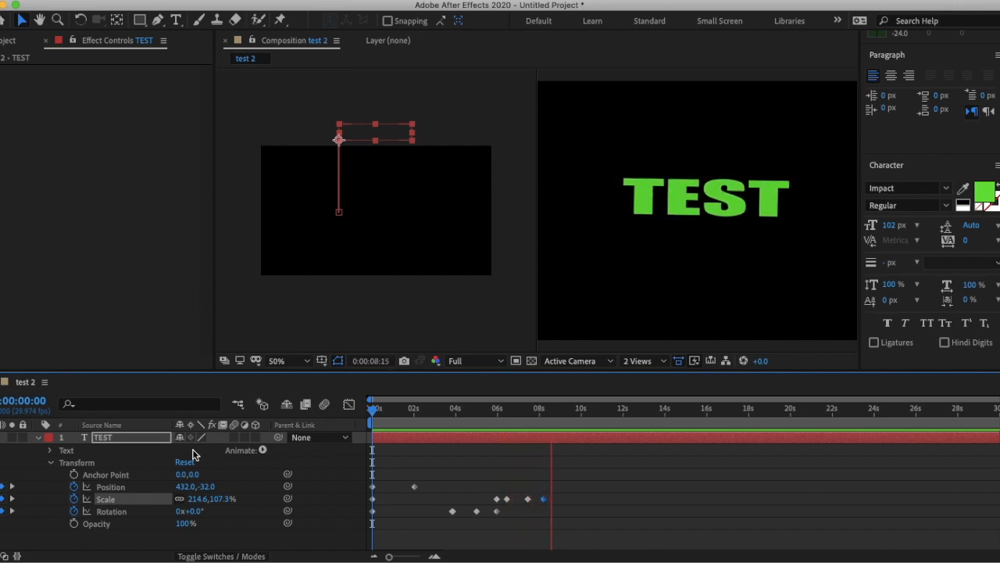
{"action": "key", "text": "space"}
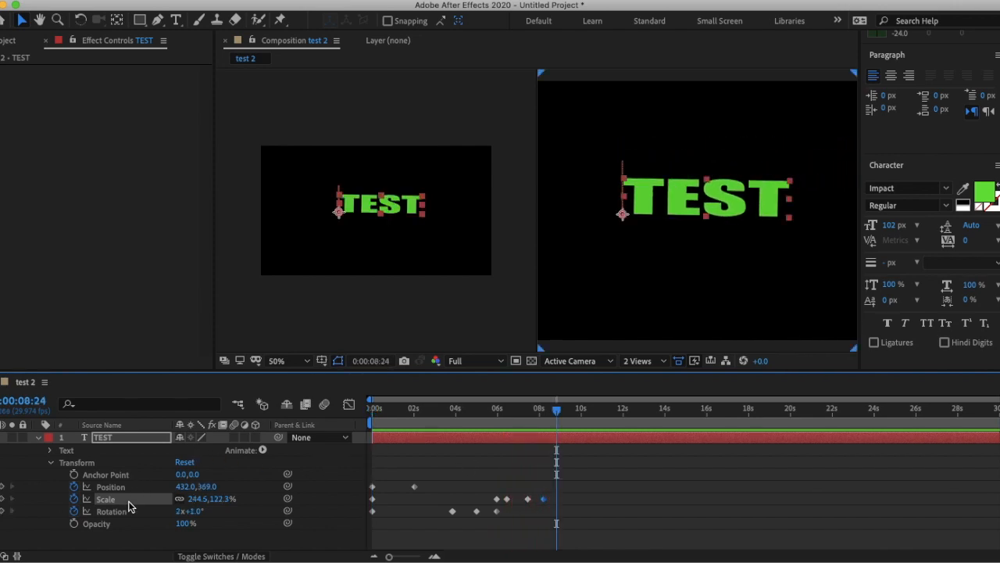
Collapse the TEST layer's properties and apply the Video Copilot Saber effect to the layer.
{"action": "left_click", "coordinate": [33, 437]}
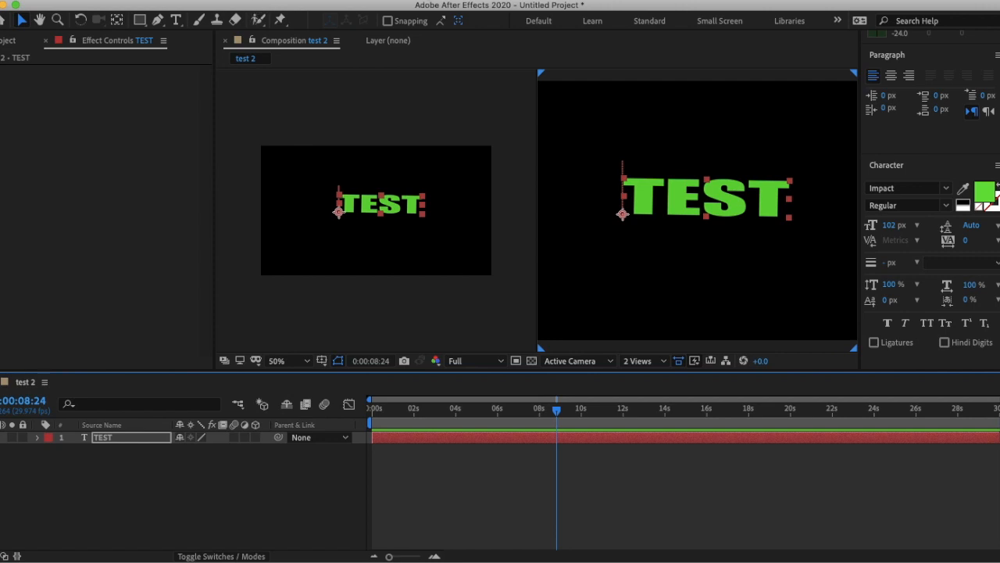
{"action": "left_click", "coordinate": [282, 0]}
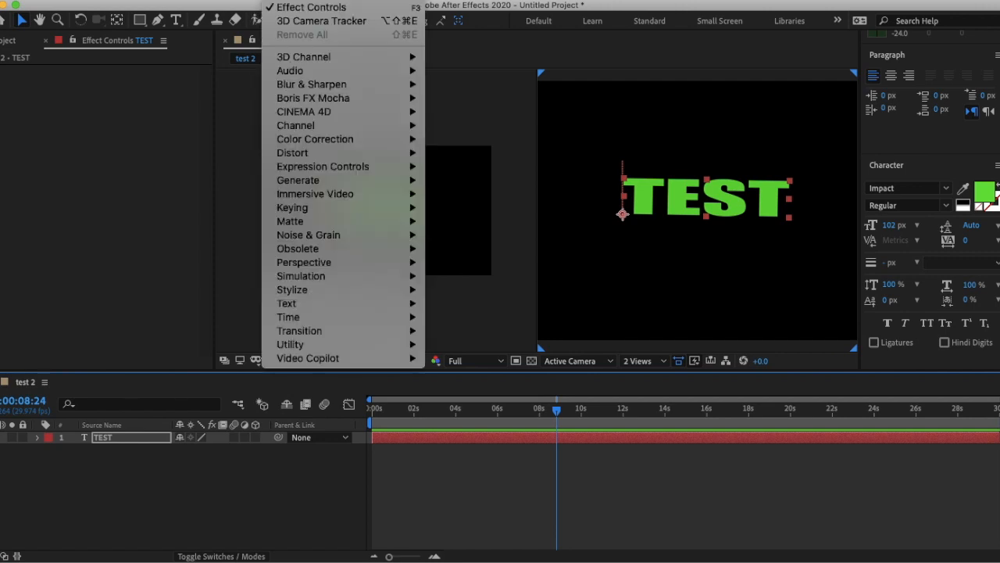
{"action": "mouse_move", "coordinate": [300, 363]}
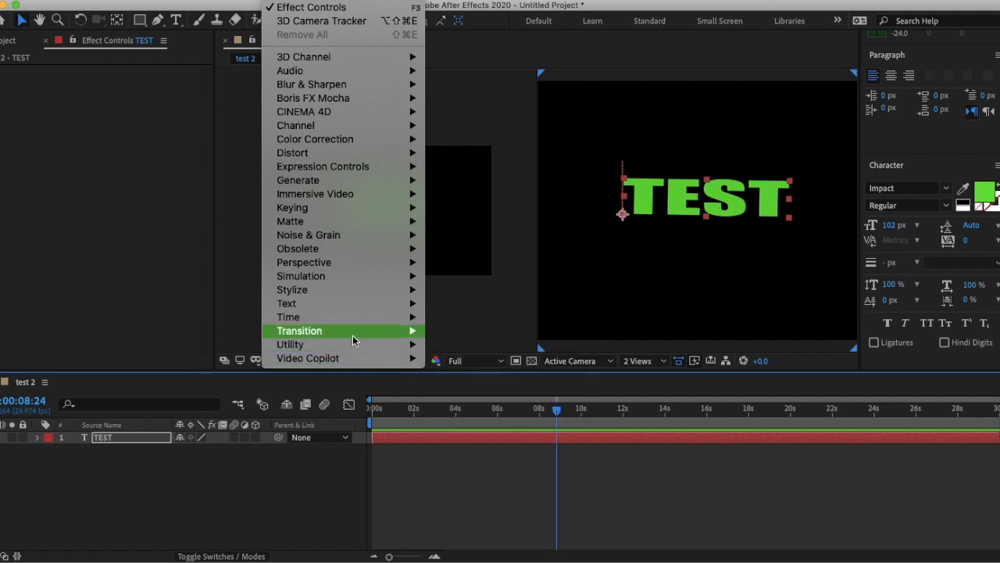
{"action": "mouse_move", "coordinate": [338, 108]}
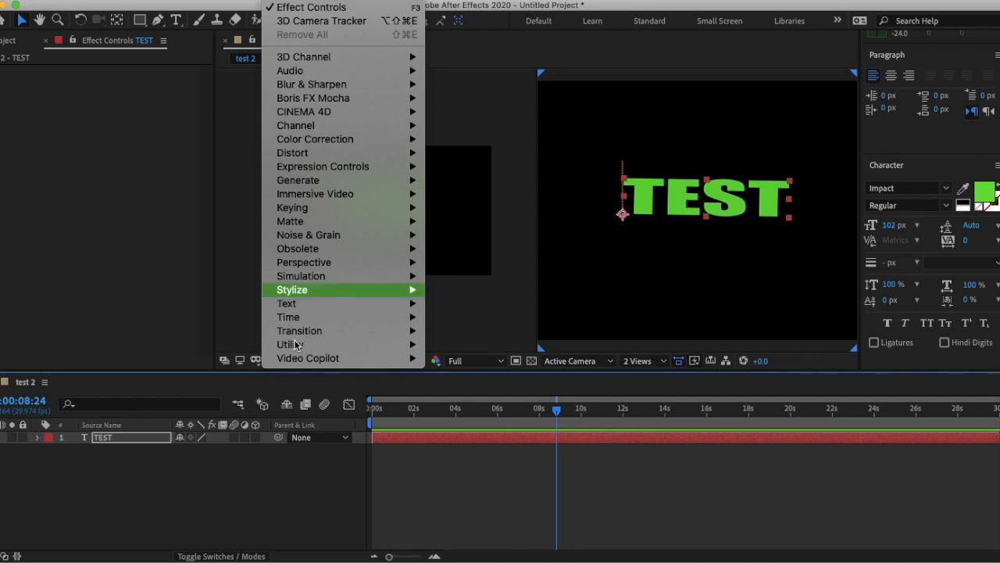
{"action": "left_click", "coordinate": [442, 359]}
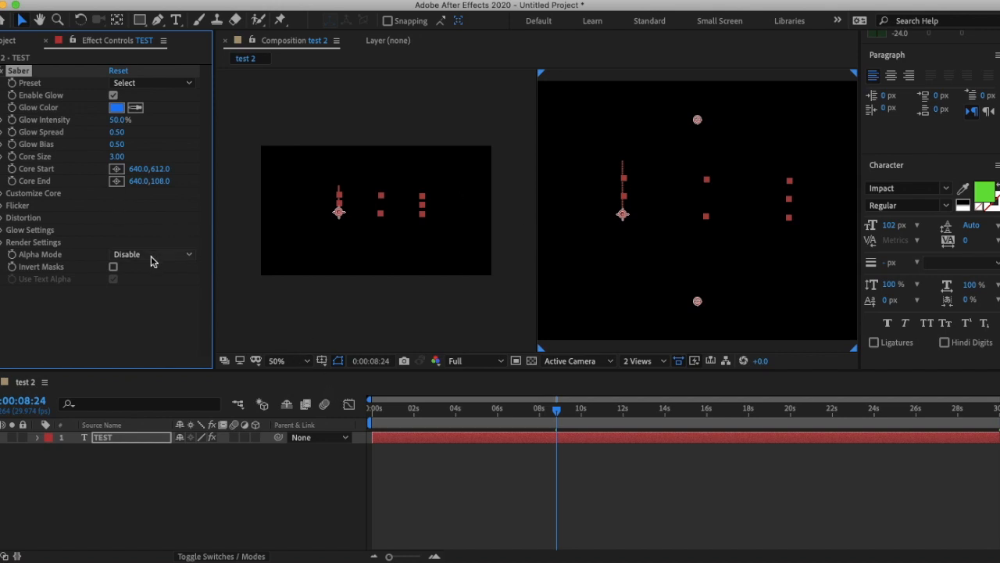
{"action": "left_click", "coordinate": [2, 195]}
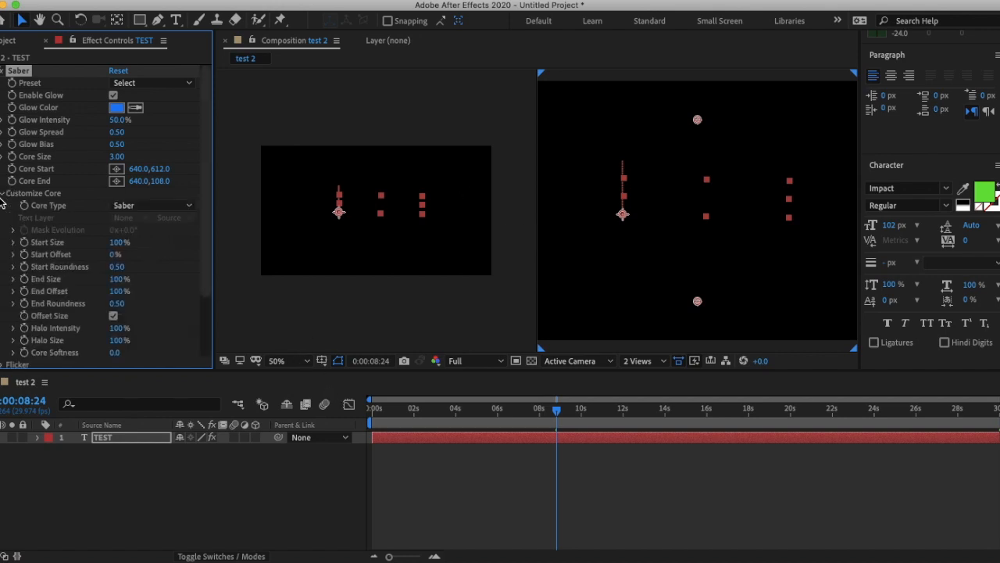
{"action": "left_click", "coordinate": [125, 206]}
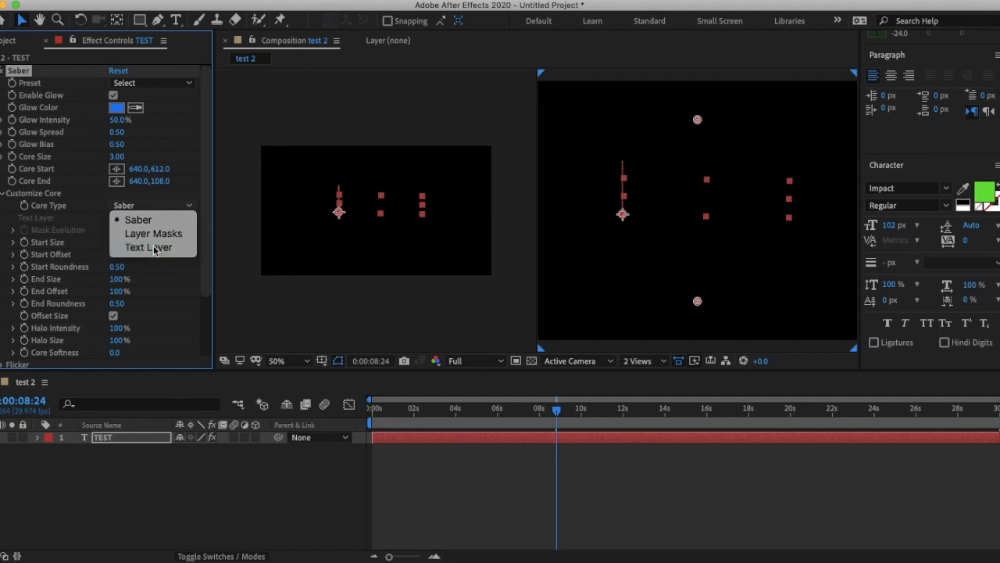
{"action": "left_click", "coordinate": [148, 247]}
{"action": "left_click", "coordinate": [136, 218]}
{"action": "left_click", "coordinate": [143, 254]}
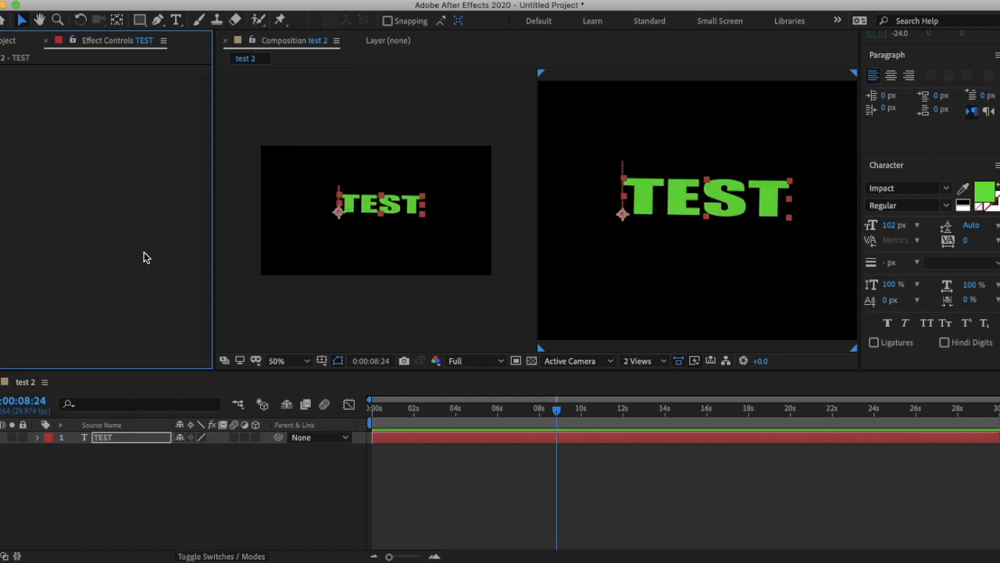
Add a cyan solid layer above the TEST layer and apply the Video Copilot Saber effect to it.
{"action": "right_click", "coordinate": [224, 437]}
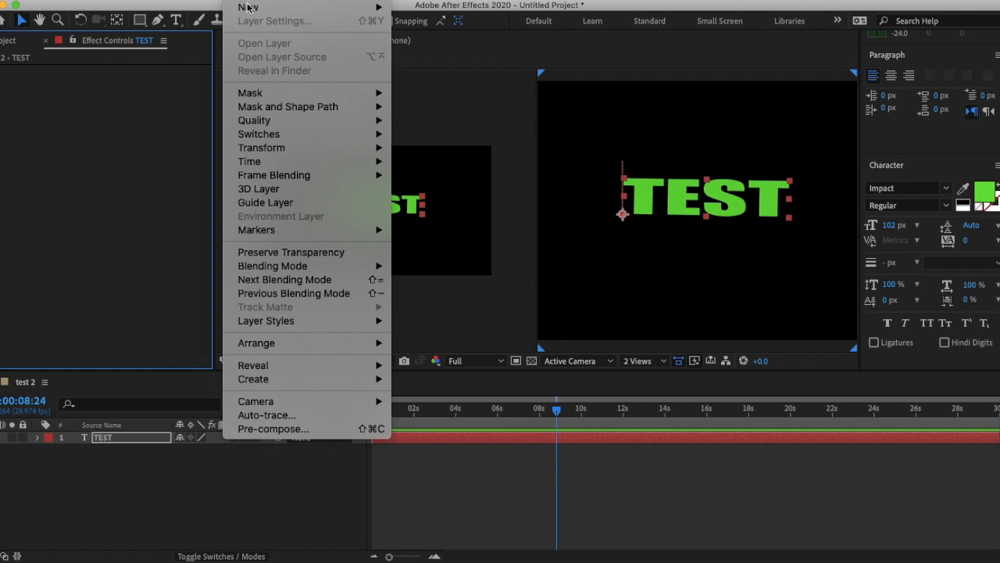
{"action": "mouse_move", "coordinate": [246, 6]}
{"action": "left_click", "coordinate": [441, 28]}
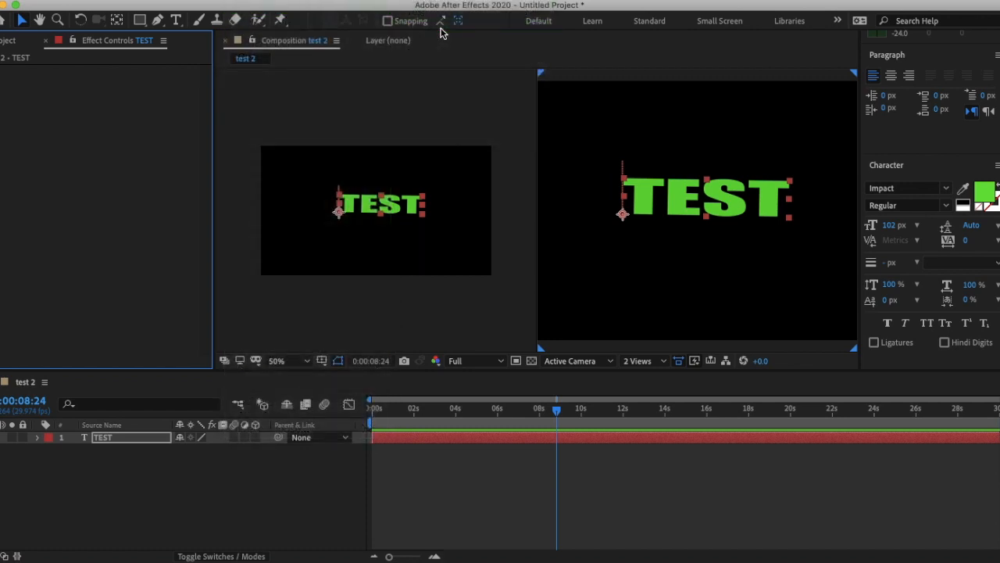
{"action": "left_click", "coordinate": [265, 348]}
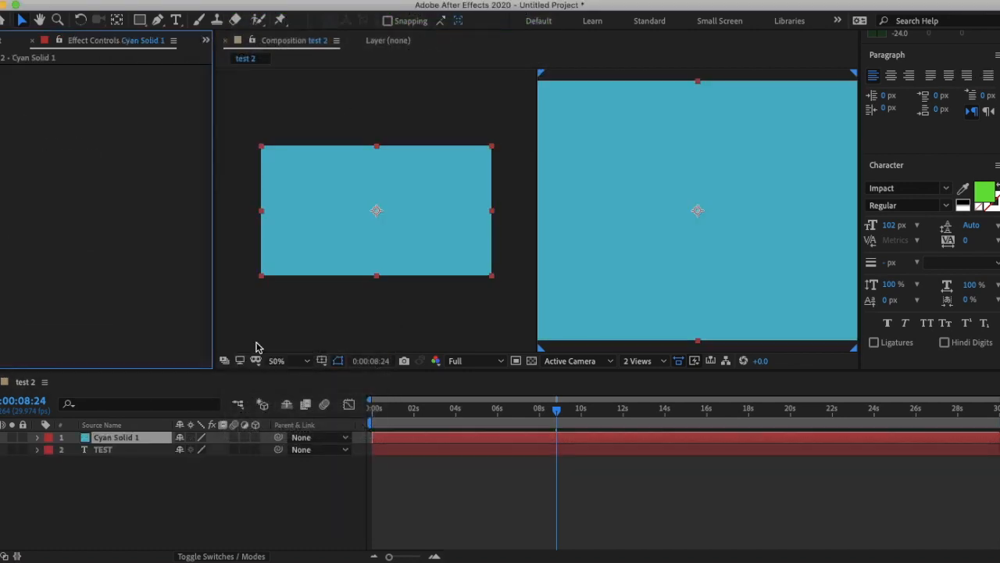
{"action": "left_click", "coordinate": [239, 0]}
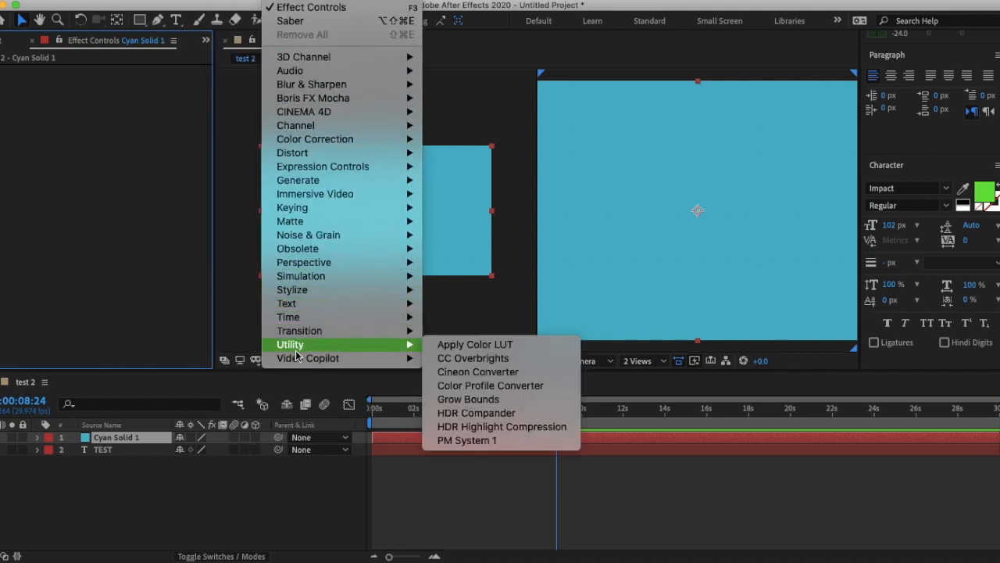
{"action": "left_click", "coordinate": [436, 363]}
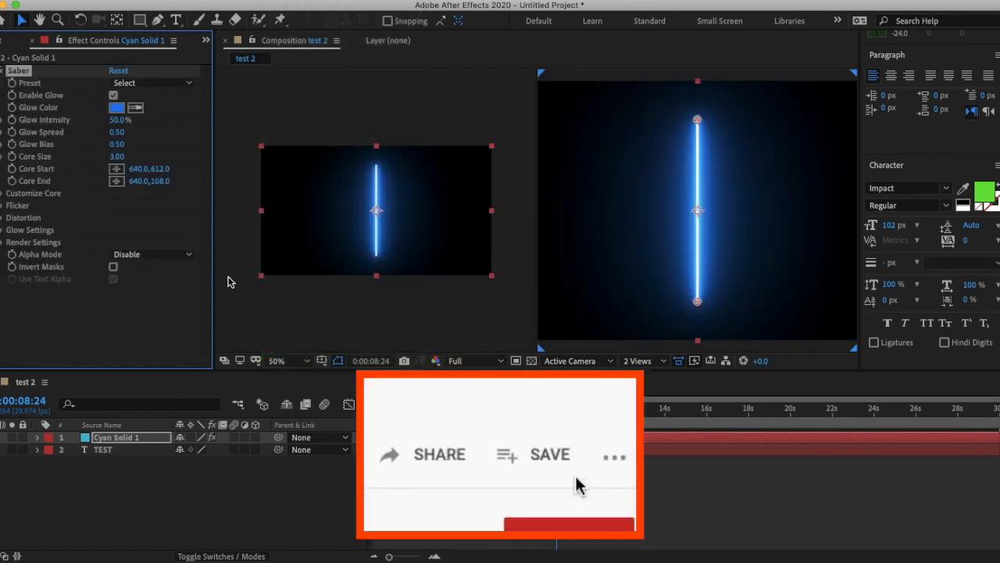
Set the solid's Saber Core Type to Text Layer with TEST as the source, and reduce Glow Intensity to 9%.
{"action": "left_click", "coordinate": [178, 84]}
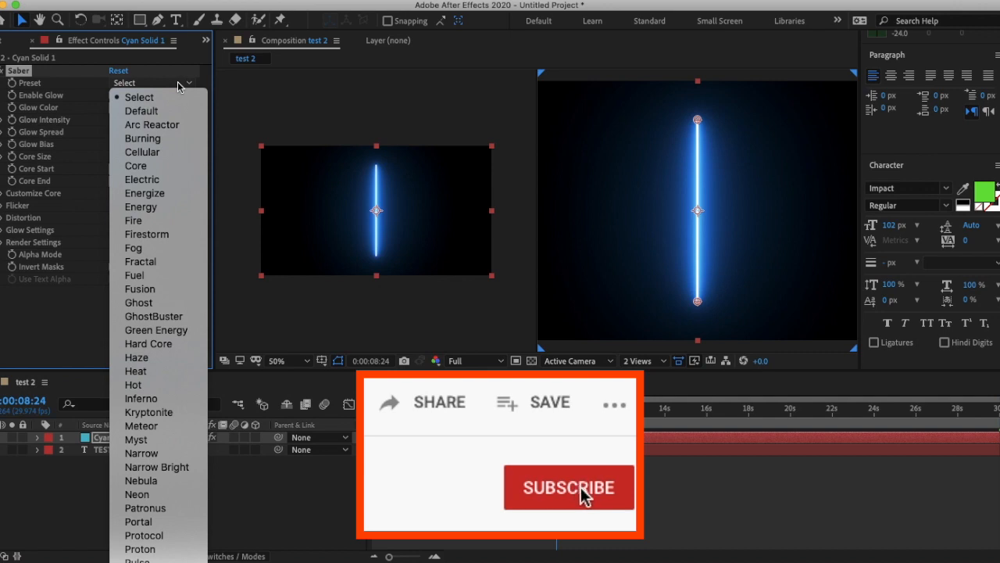
{"action": "left_click", "coordinate": [179, 86]}
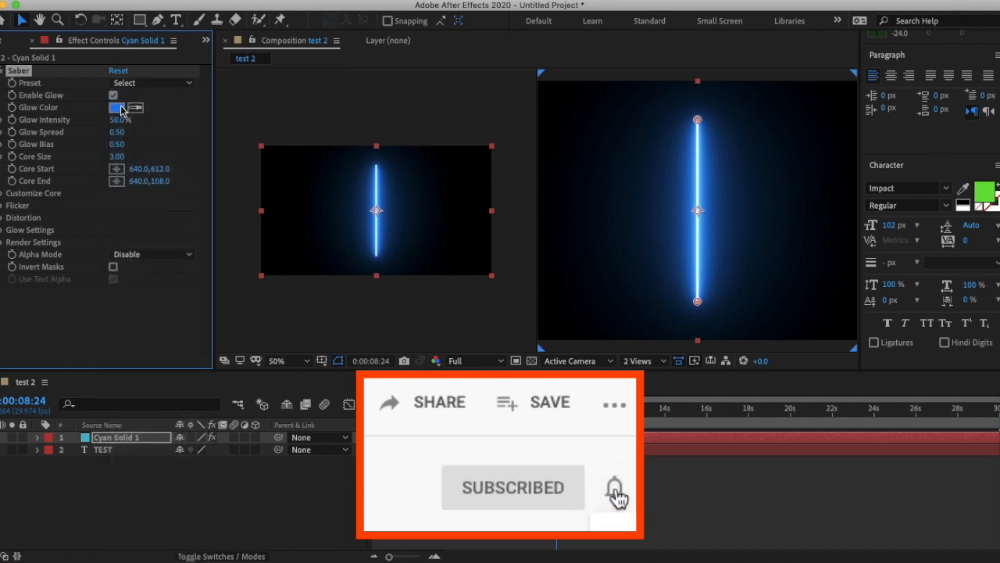
{"action": "left_click", "coordinate": [10, 196]}
{"action": "left_click", "coordinate": [160, 205]}
{"action": "left_click", "coordinate": [123, 247]}
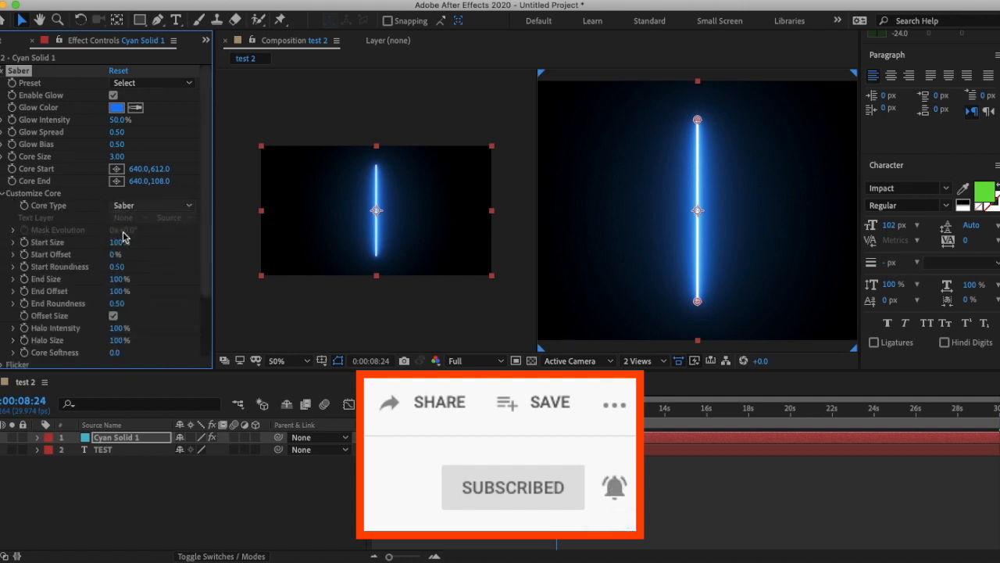
{"action": "left_click", "coordinate": [126, 218]}
{"action": "left_click", "coordinate": [129, 270]}
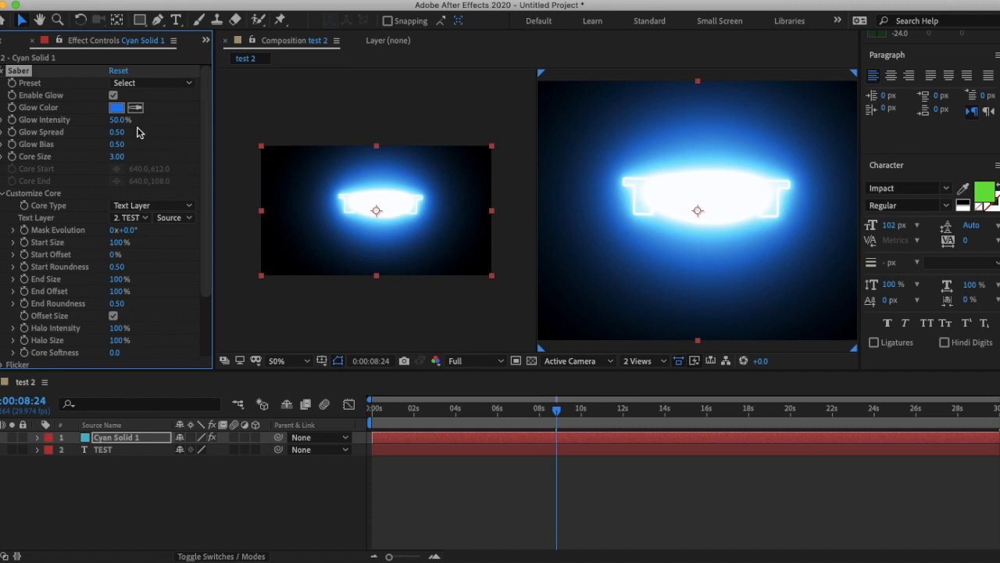
{"action": "left_click_drag", "start_coordinate": [117, 121], "coordinate": [90, 120]}
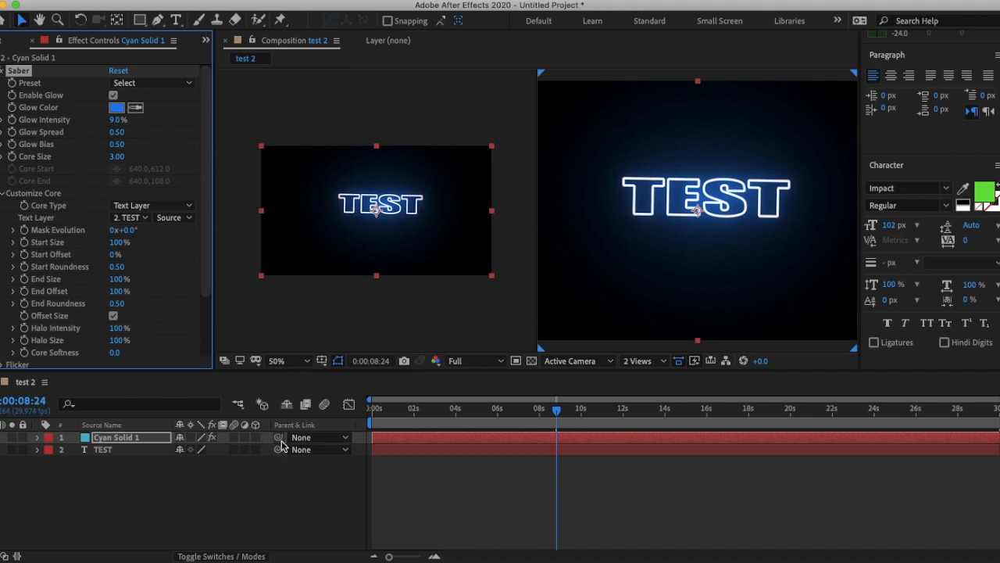
Make the TEST layer 3D and set its X Rotation to 60° and Y Rotation to 23°.
{"action": "left_click", "coordinate": [255, 450]}
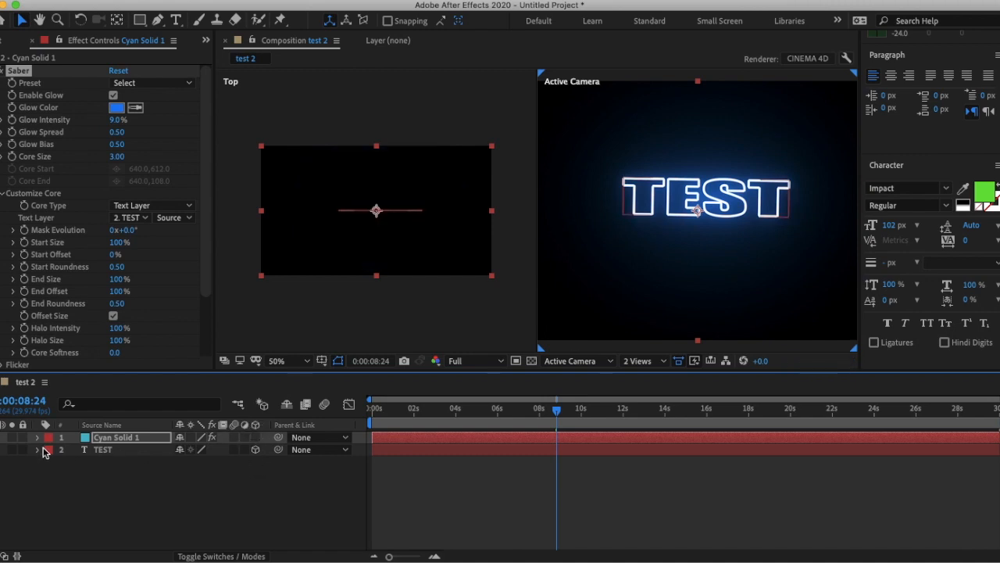
{"action": "left_click", "coordinate": [39, 451]}
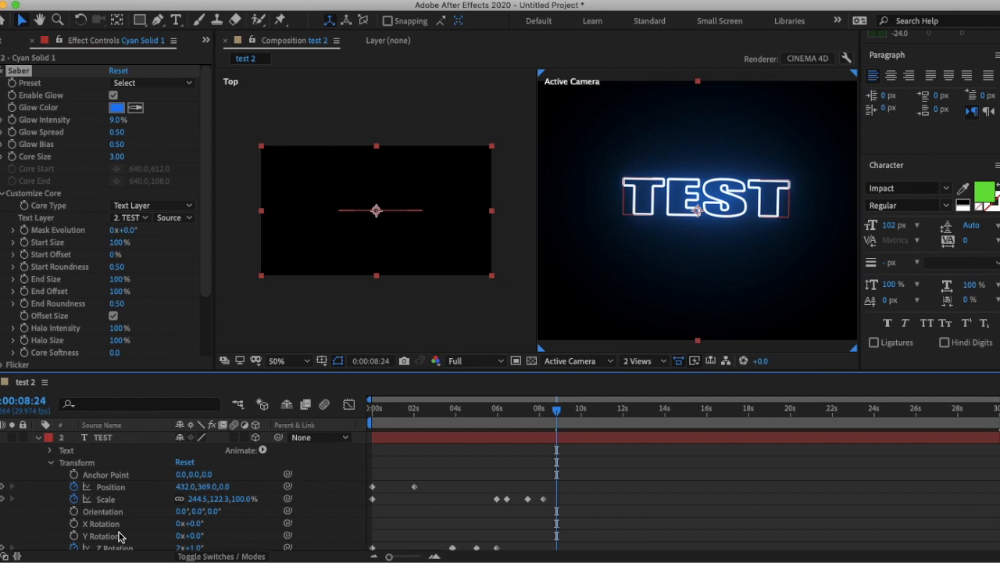
{"action": "scroll", "coordinate": [120, 536], "scroll_direction": "down", "scroll_amount": 3}
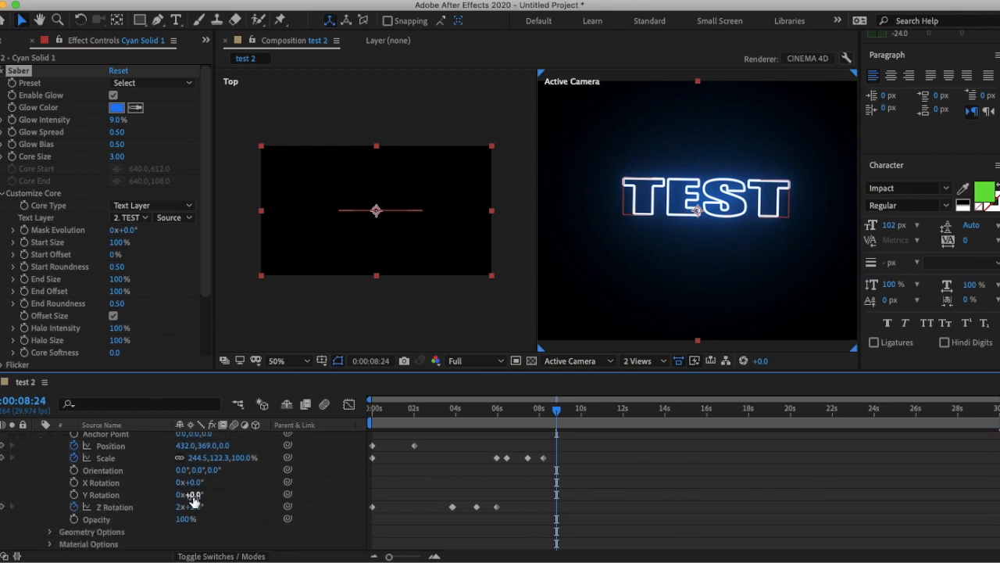
{"action": "left_click_drag", "start_coordinate": [191, 495], "coordinate": [214, 482]}
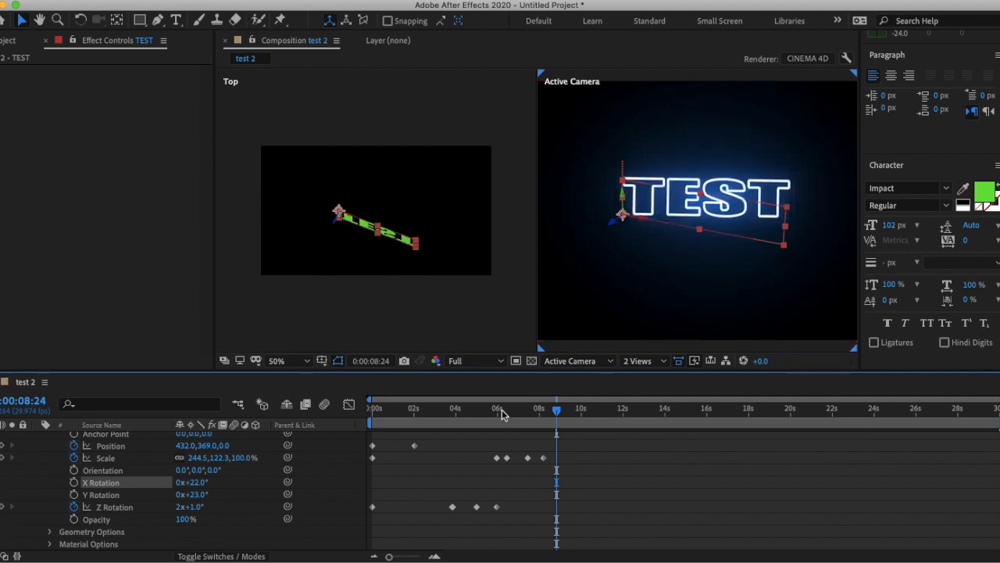
{"action": "left_click", "coordinate": [267, 408]}
{"action": "left_click", "coordinate": [267, 409]}
{"action": "left_click_drag", "start_coordinate": [196, 482], "coordinate": [239, 487]}
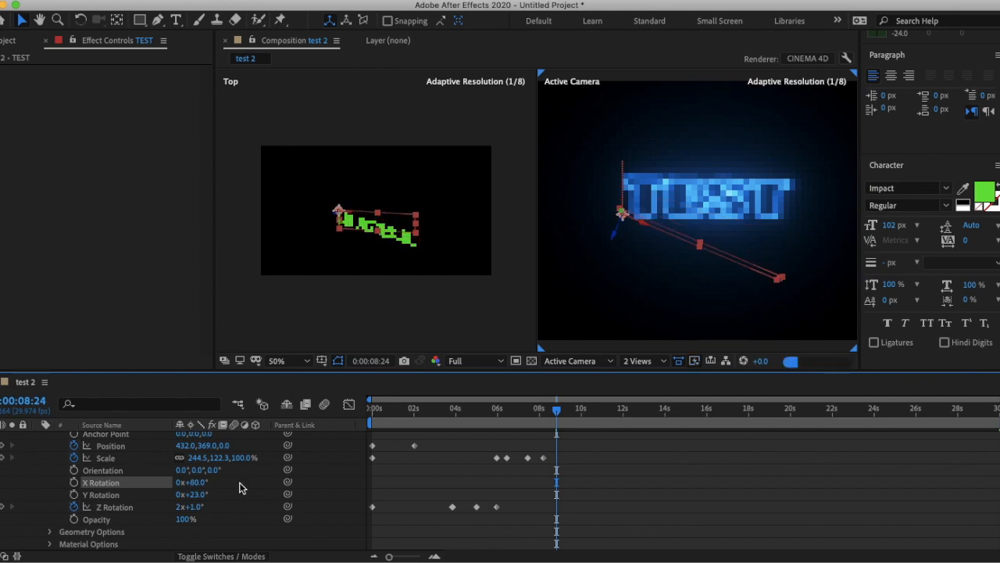
Collapse the TEST layer's properties, preview the Saber text animation and return to 0:00:00:00.
{"action": "left_click_drag", "start_coordinate": [557, 410], "coordinate": [368, 430]}
{"action": "scroll", "coordinate": [62, 484], "scroll_direction": "up", "scroll_amount": 3}
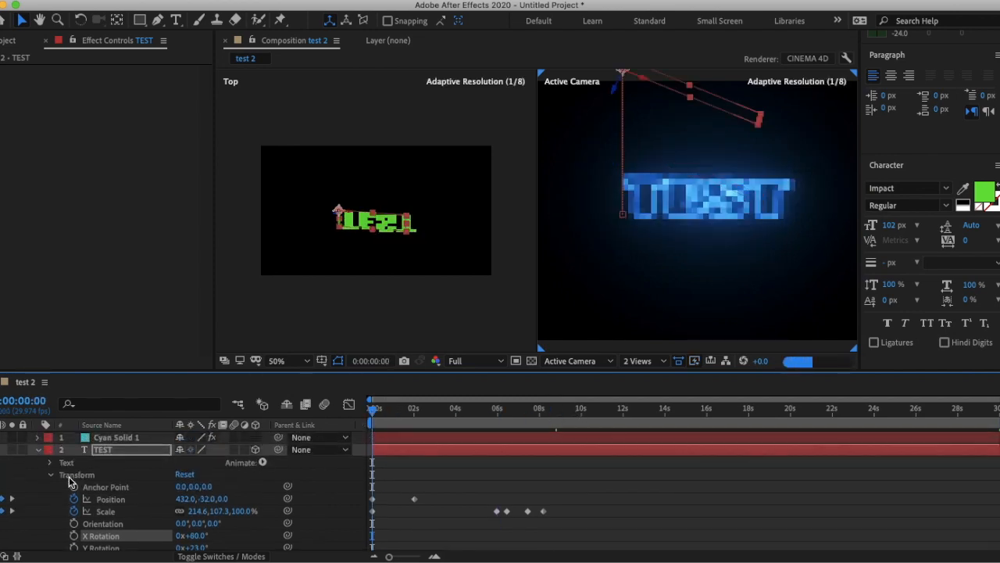
{"action": "left_click", "coordinate": [36, 451]}
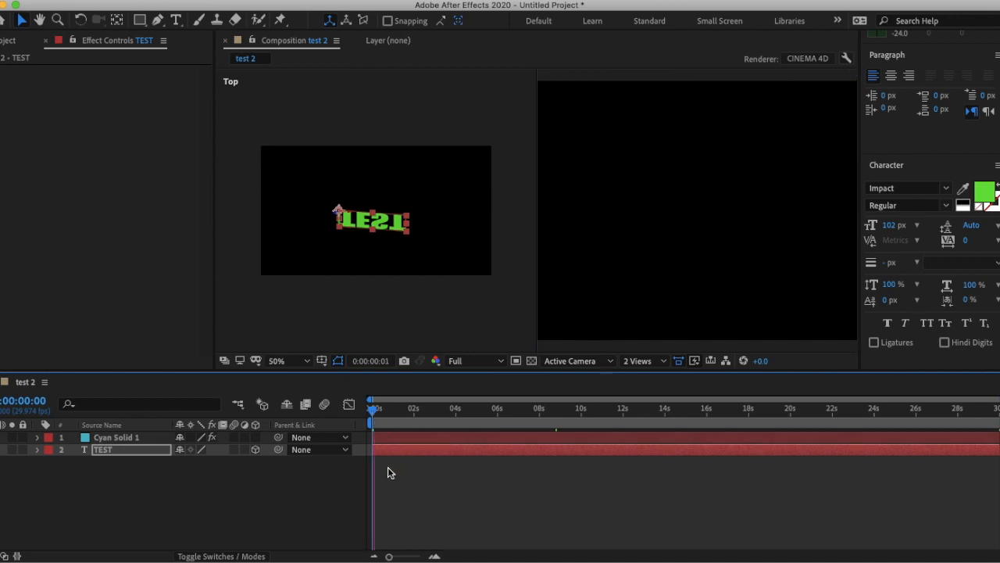
{"action": "left_click", "coordinate": [374, 422]}
{"action": "left_click_drag", "start_coordinate": [374, 422], "coordinate": [365, 416]}
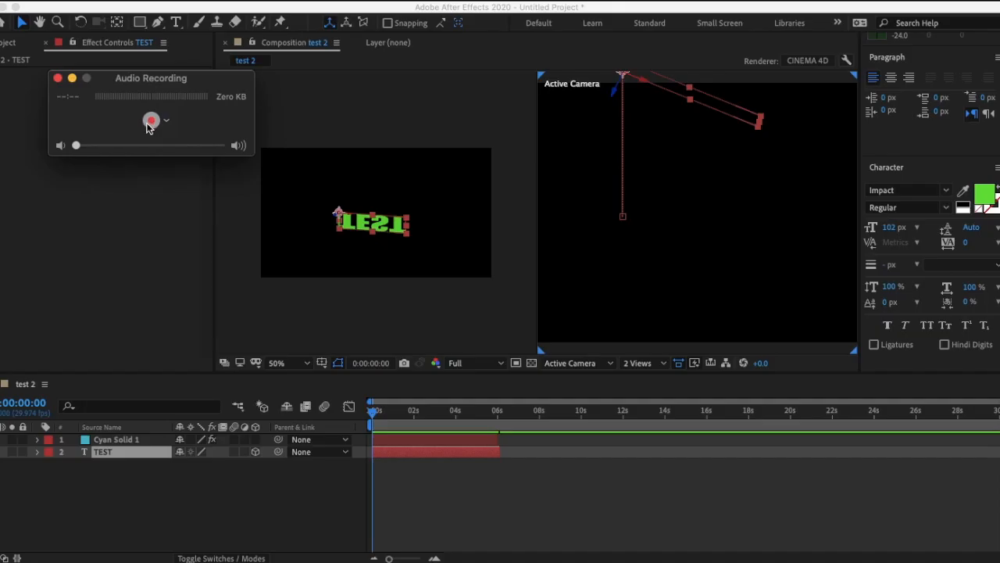
Play the glowing TEST animation from the start up to the end of the layers.
{"action": "left_click", "coordinate": [152, 122]}
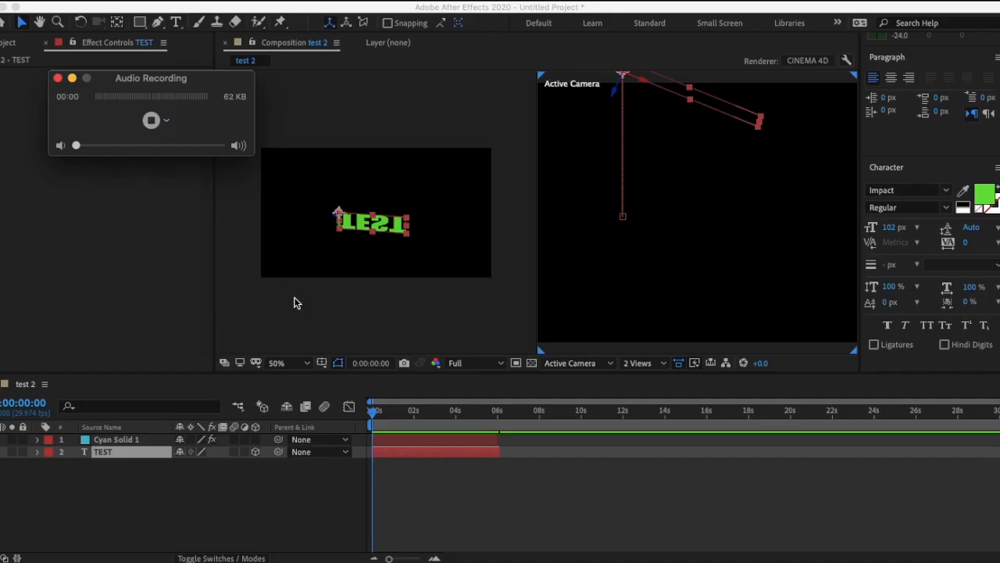
{"action": "left_click", "coordinate": [371, 414]}
{"action": "left_click_drag", "start_coordinate": [375, 412], "coordinate": [347, 423]}
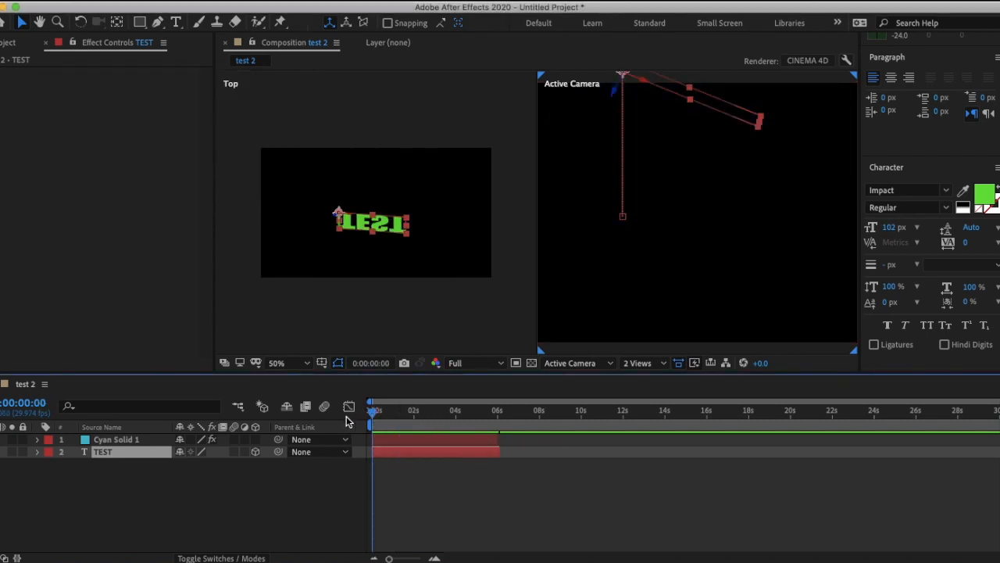
{"action": "key", "text": "space"}
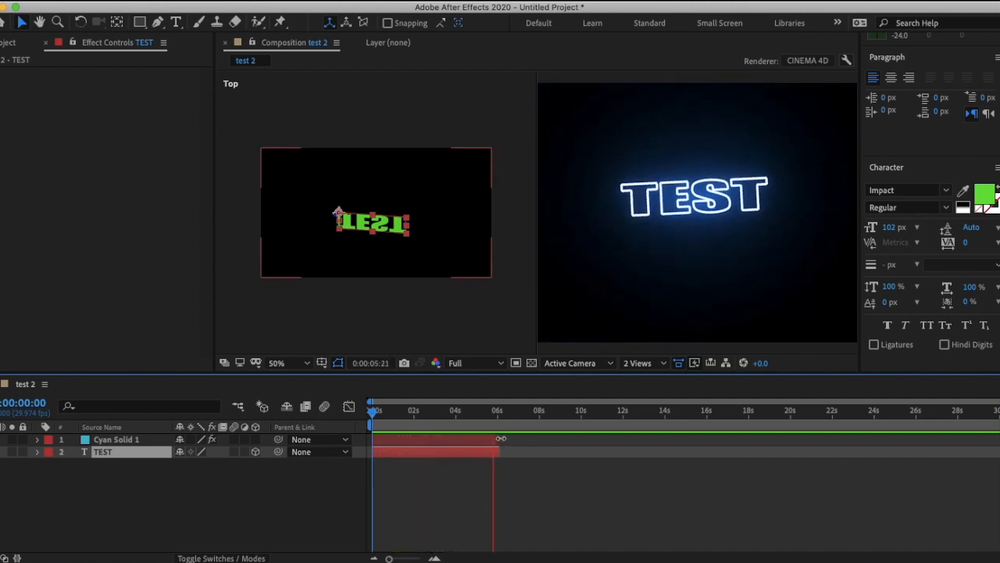
Trim the end of the TEST layer slightly, from 0:00:06:03 to about 0:00:06:00, and replay the composition.
{"action": "left_click", "coordinate": [501, 412]}
{"action": "left_click", "coordinate": [501, 414]}
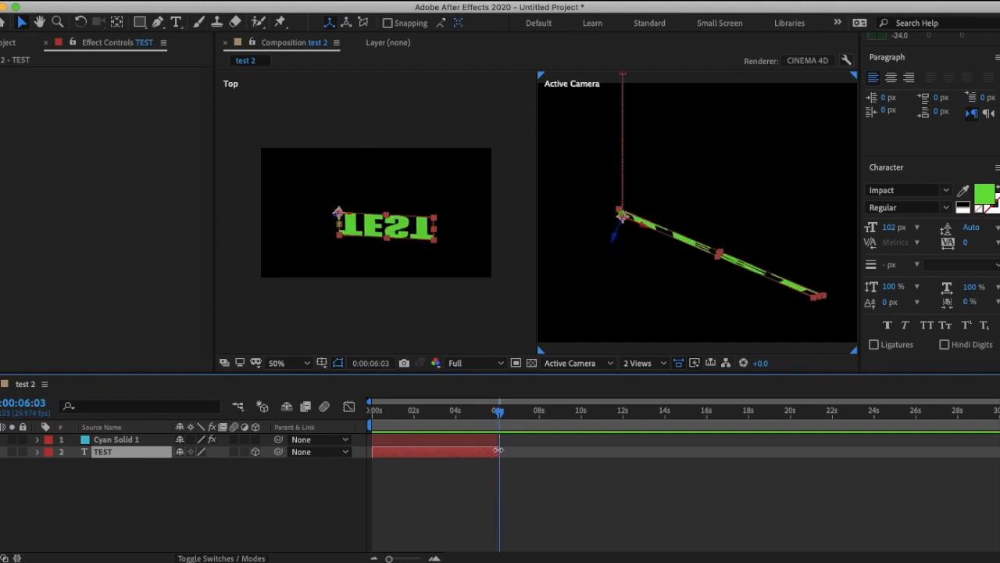
{"action": "left_click_drag", "start_coordinate": [497, 450], "coordinate": [472, 421]}
{"action": "key", "text": "Home"}
{"action": "key", "text": "space"}
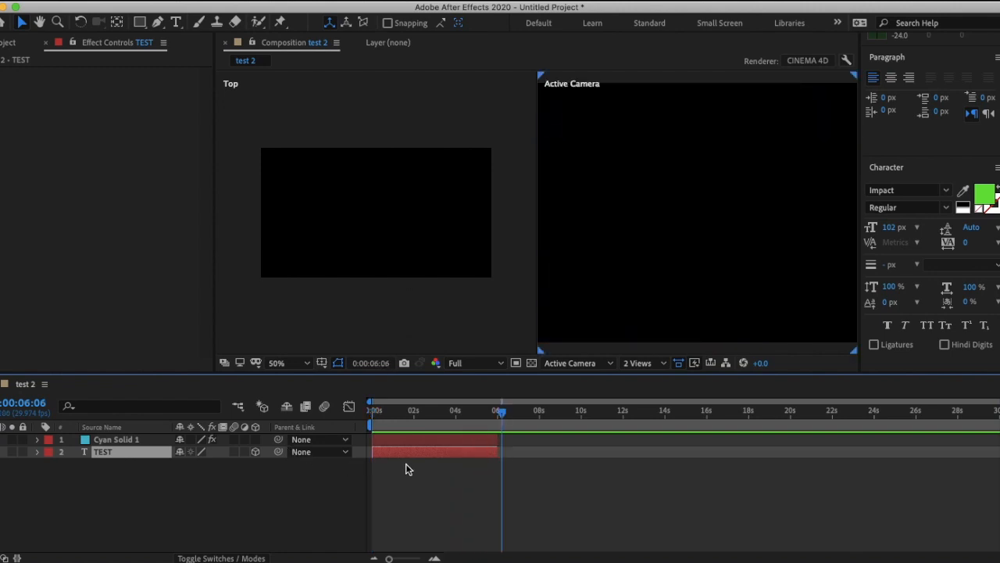
Turn on the transparency grid, scrub from the start to 0:00:04:05 to inspect the text, and turn the grid off again.
{"action": "left_click_drag", "start_coordinate": [502, 412], "coordinate": [351, 405]}
{"action": "left_click", "coordinate": [532, 363]}
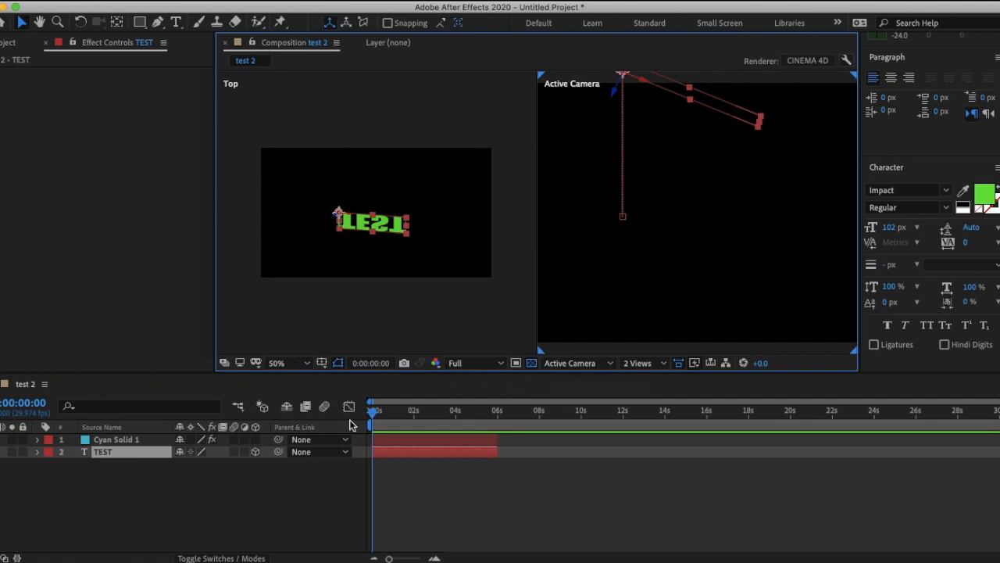
{"action": "left_click_drag", "start_coordinate": [376, 410], "coordinate": [437, 412]}
{"action": "left_click_drag", "start_coordinate": [450, 412], "coordinate": [460, 414]}
{"action": "left_click", "coordinate": [535, 362]}
{"action": "left_click", "coordinate": [535, 364]}
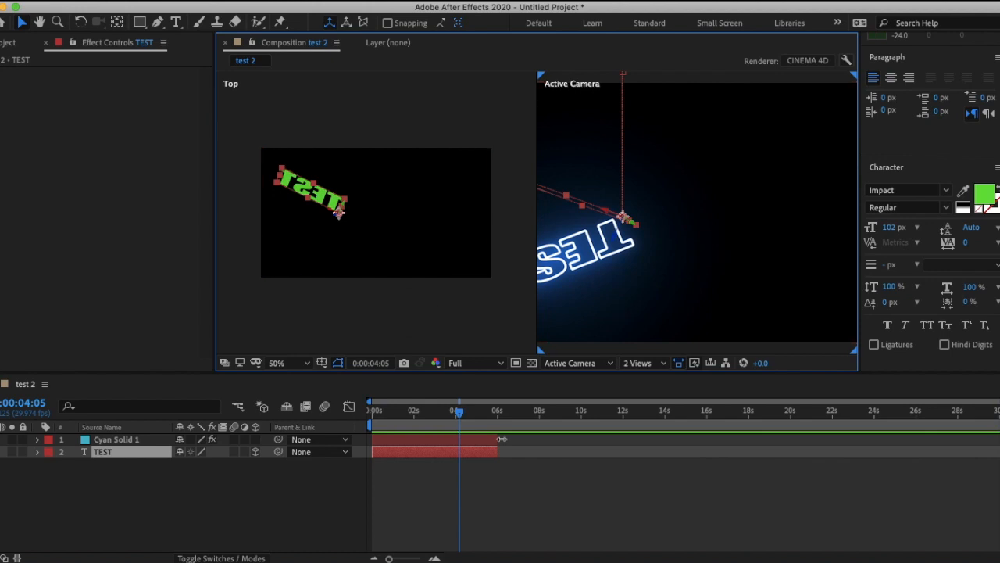
Return to the start and play the glowing TEST animation several times, stopping it after the last rotation.
{"action": "left_click", "coordinate": [460, 416]}
{"action": "left_click_drag", "start_coordinate": [459, 416], "coordinate": [370, 414]}
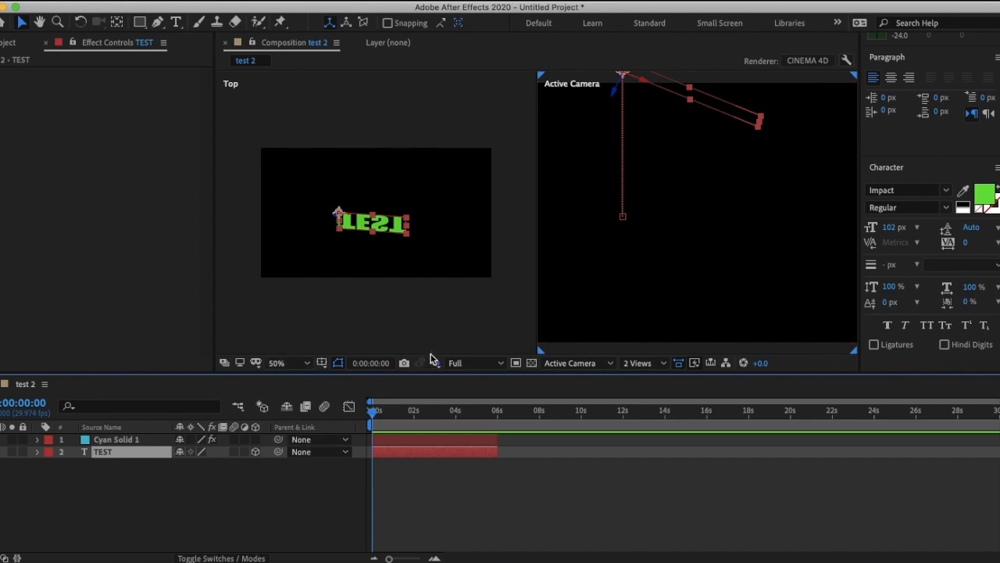
{"action": "key", "text": "space"}
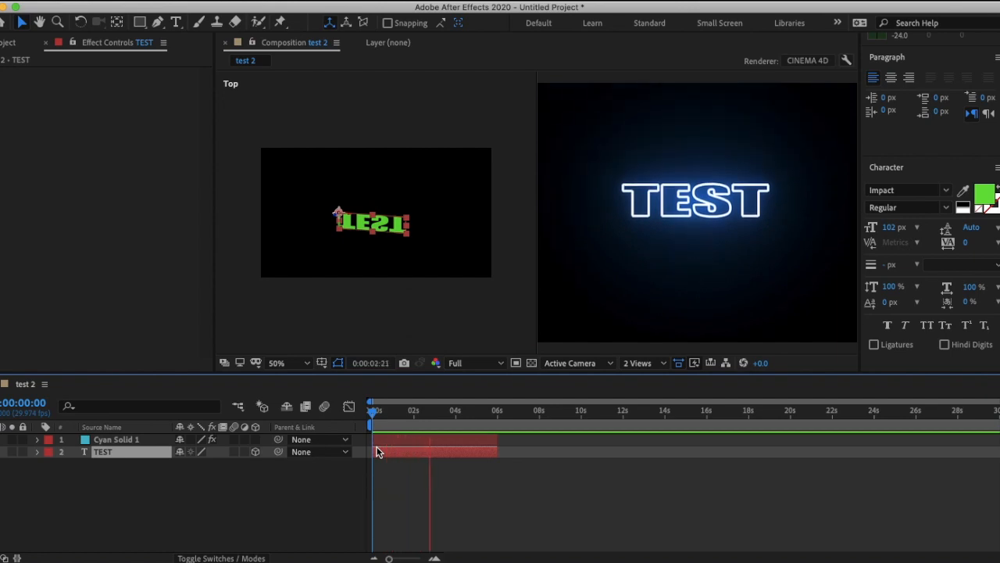
{"action": "key", "text": "space"}
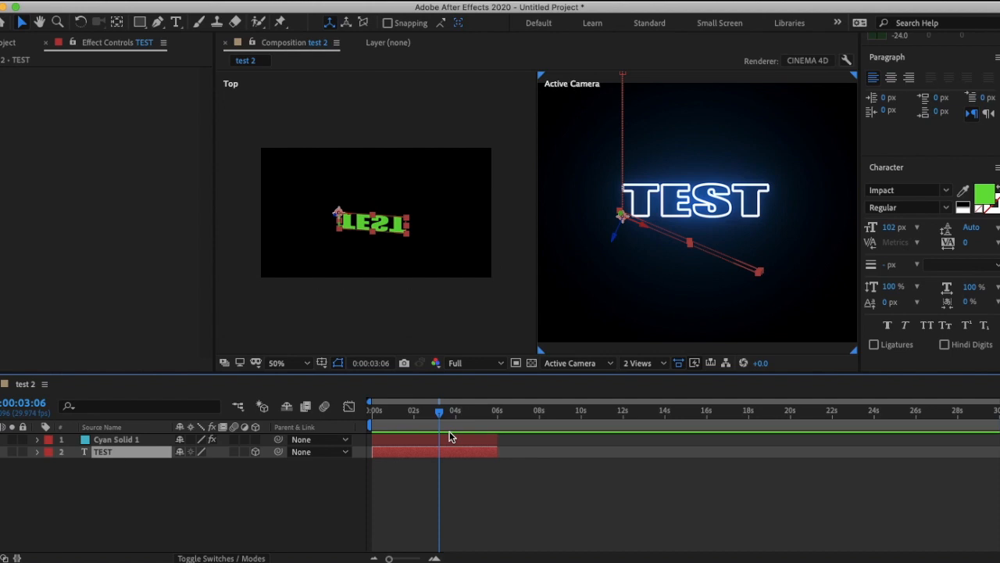
{"action": "key", "text": "space"}
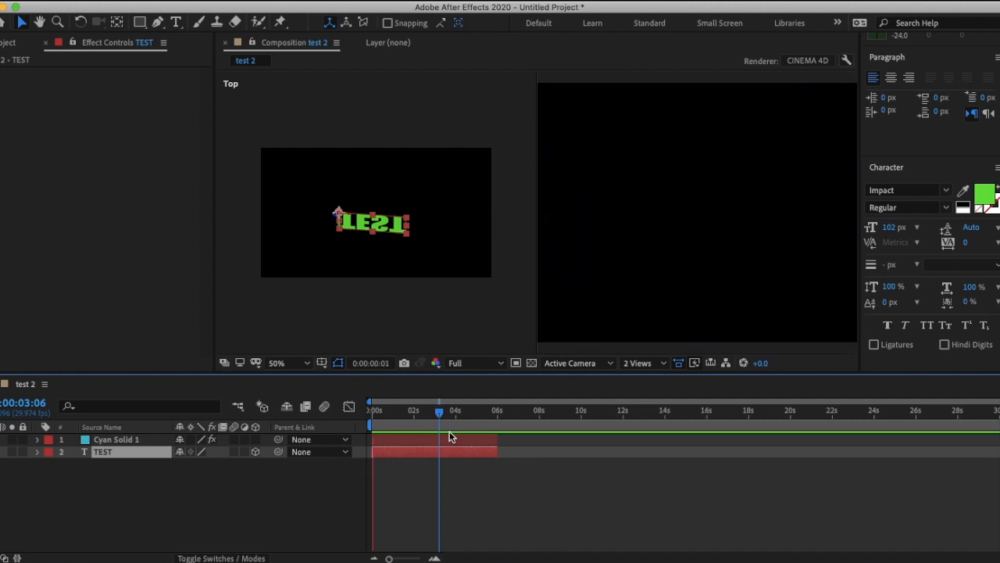
{"action": "key", "text": "space"}
{"action": "left_click_drag", "start_coordinate": [393, 413], "coordinate": [235, 412]}
{"action": "key", "text": "space"}
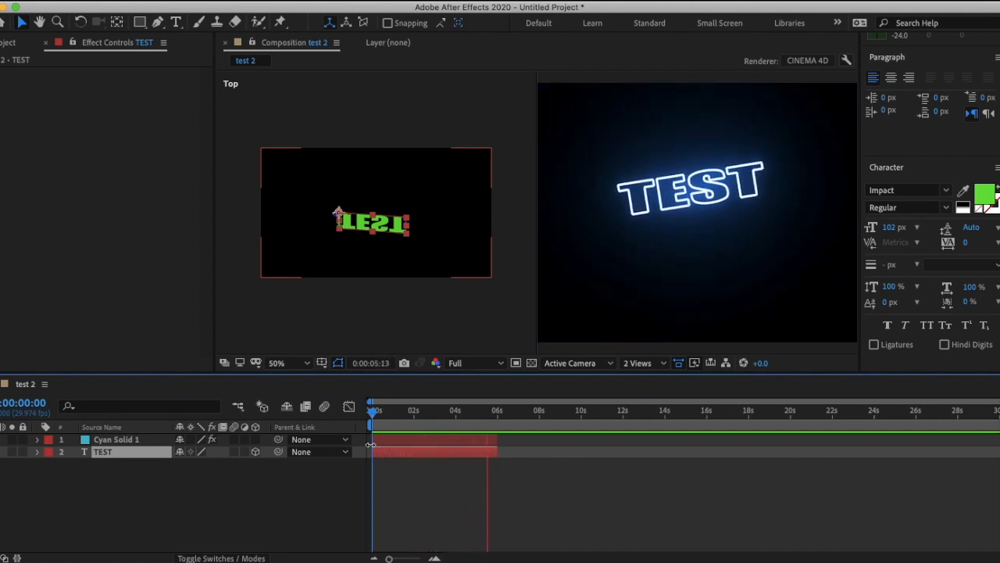
{"action": "key", "text": "space"}
Move to 0:00:01:22, activate the Rectangle tool and look through the preview resolution choices without changing them.
{"action": "left_click_drag", "start_coordinate": [506, 414], "coordinate": [409, 418]}
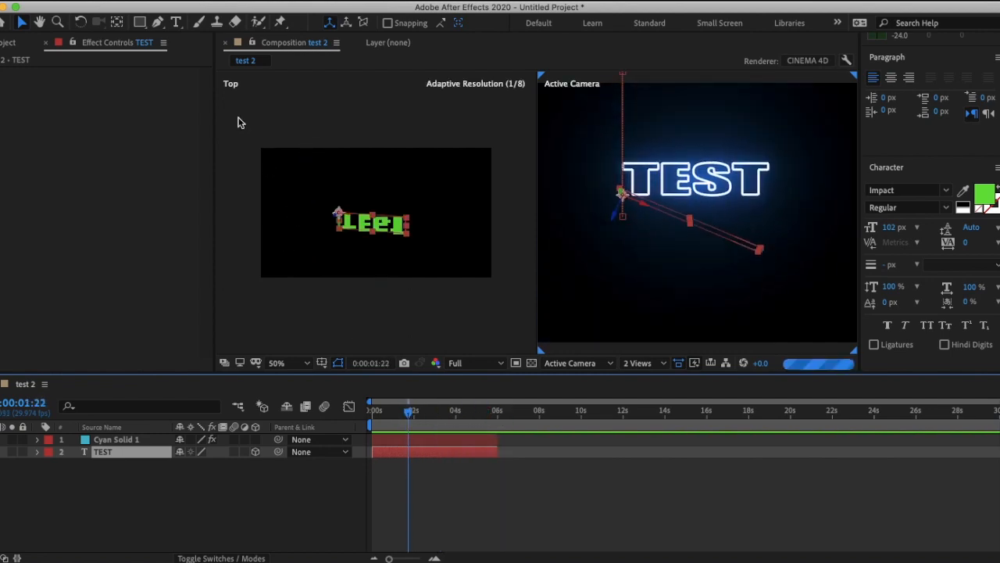
{"action": "left_click", "coordinate": [146, 32]}
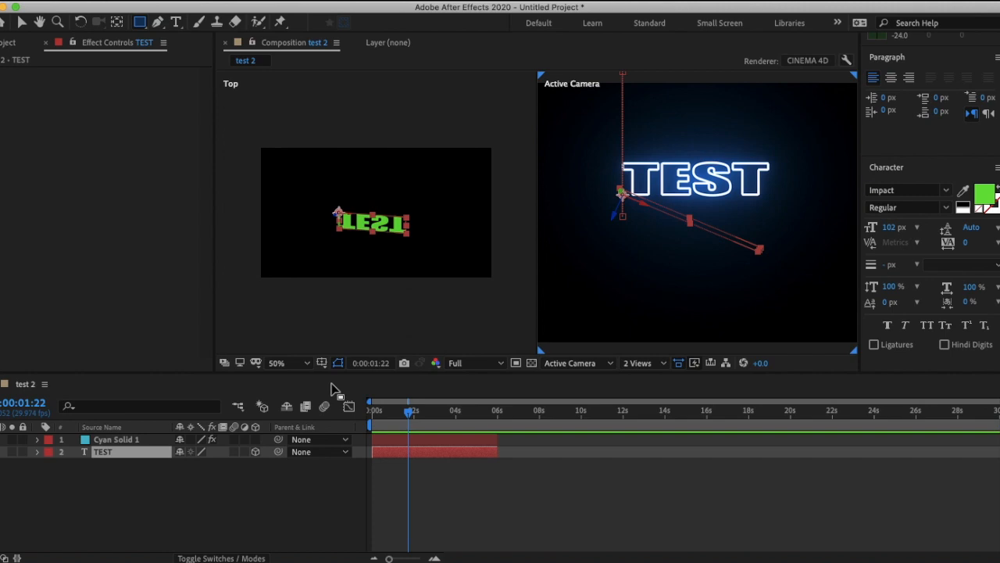
{"action": "left_click", "coordinate": [466, 366]}
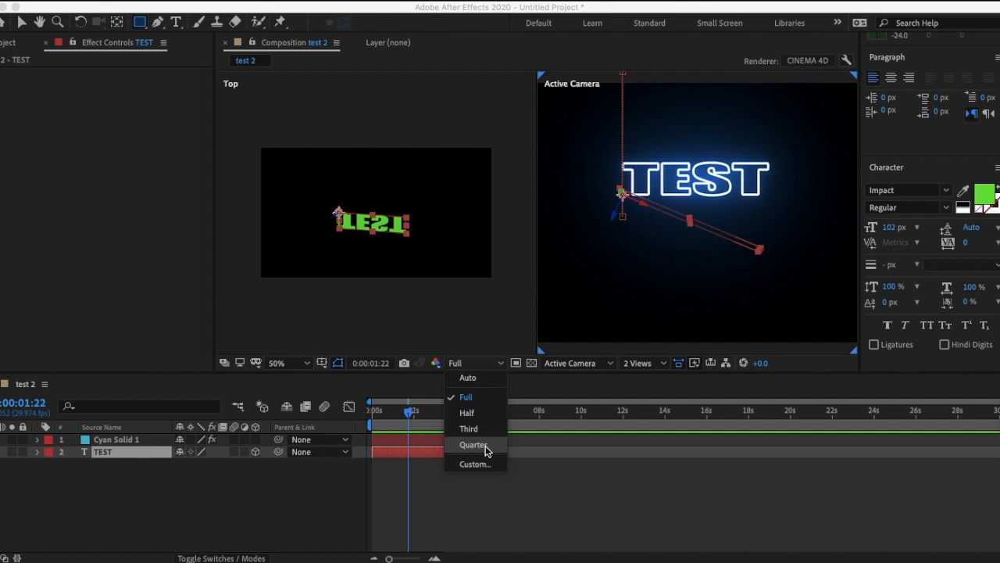
{"action": "left_click", "coordinate": [500, 367]}
Look at the text from the Back and Front 3D views, then return to the Active Camera view.
{"action": "left_click", "coordinate": [578, 366]}
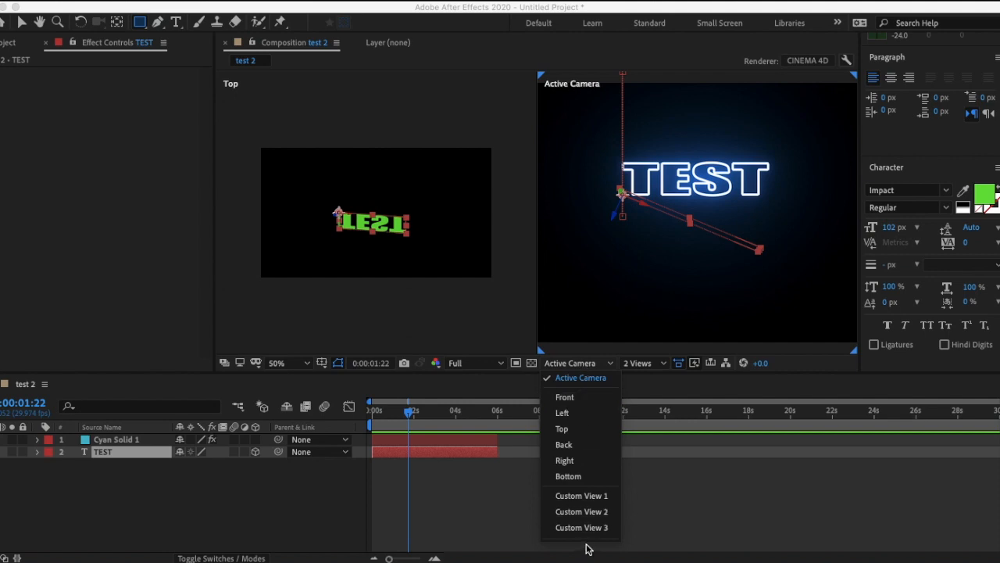
{"action": "left_click", "coordinate": [603, 363]}
{"action": "left_click", "coordinate": [603, 362]}
{"action": "left_click", "coordinate": [563, 443]}
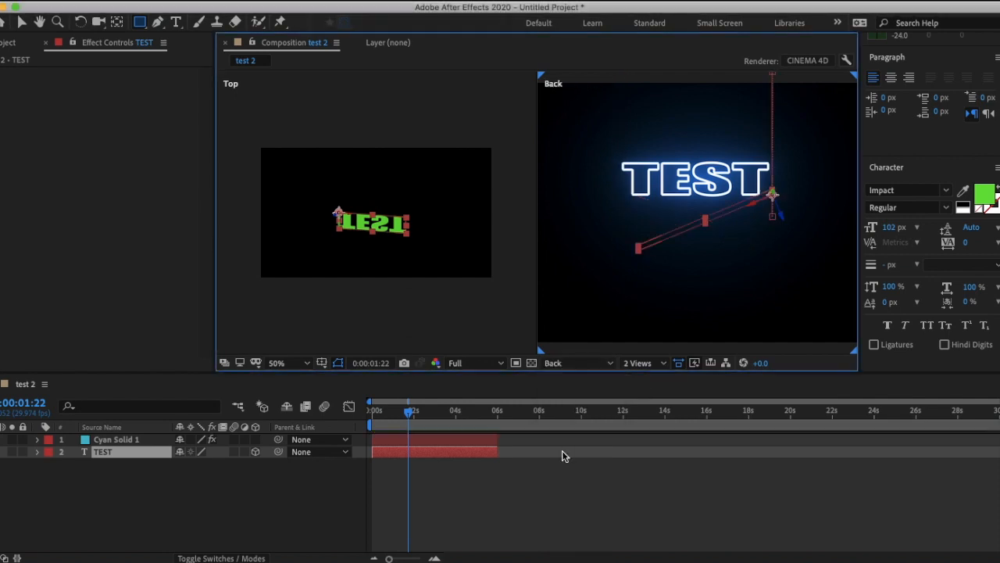
{"action": "left_click", "coordinate": [610, 364]}
{"action": "left_click", "coordinate": [590, 403]}
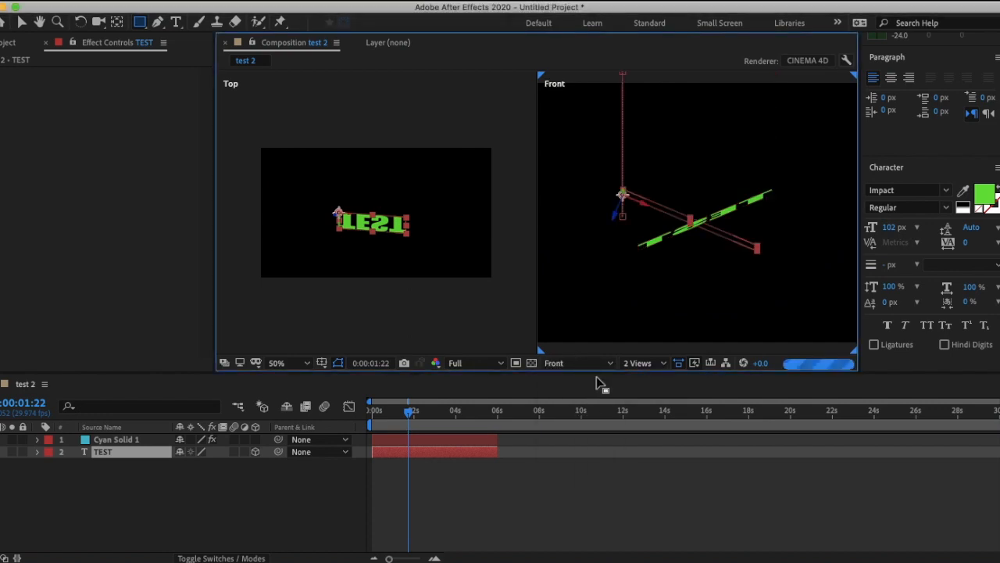
{"action": "left_click", "coordinate": [597, 366]}
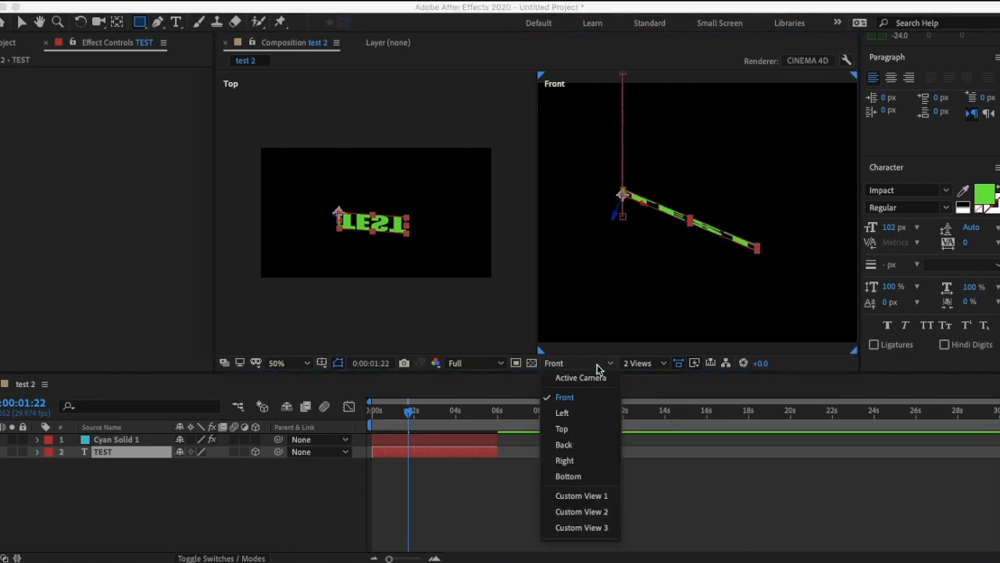
{"action": "left_click", "coordinate": [600, 379]}
Try the 4 Views - Bottom layout, then switch the composition to 1 View.
{"action": "left_click", "coordinate": [638, 364]}
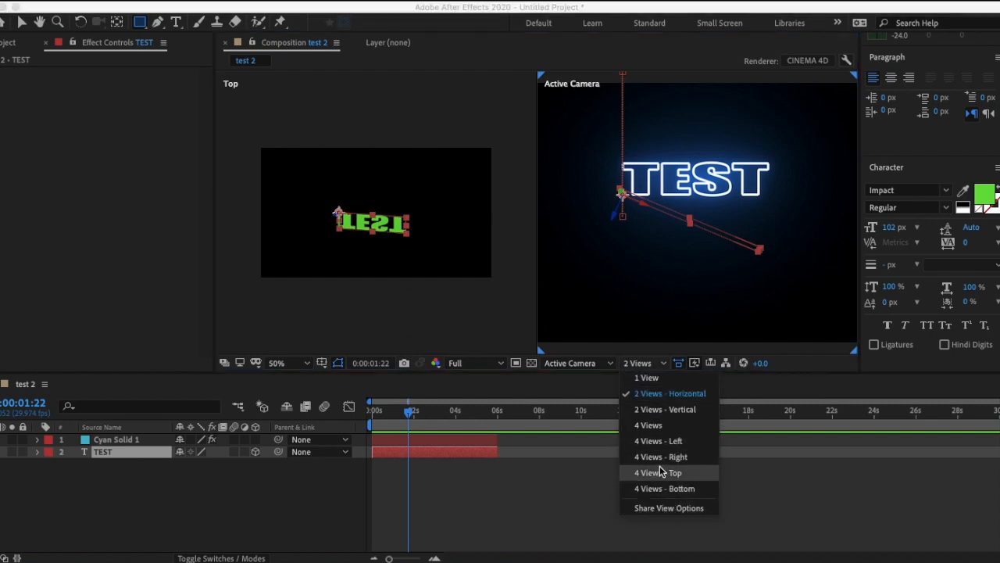
{"action": "left_click", "coordinate": [649, 488]}
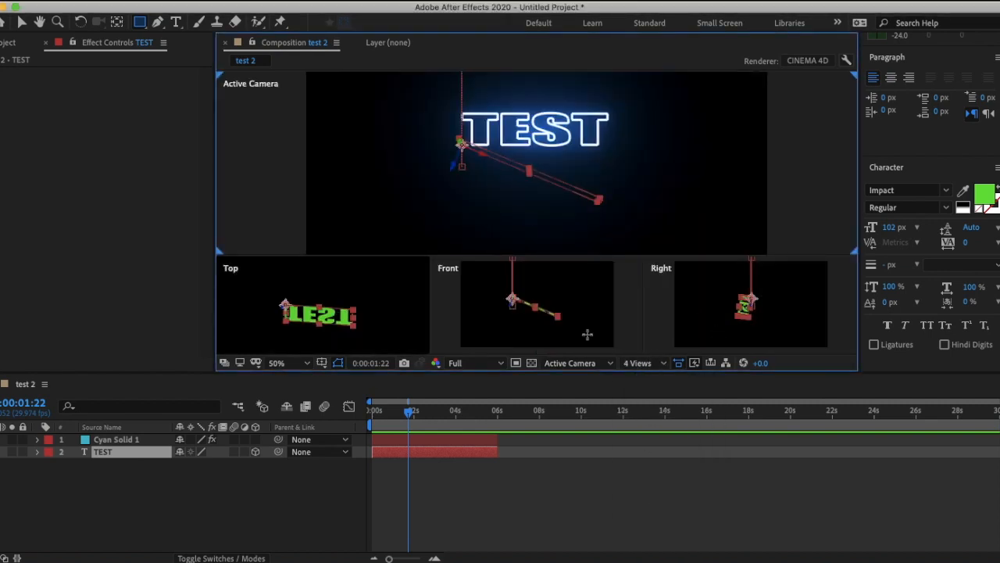
{"action": "left_click", "coordinate": [637, 362]}
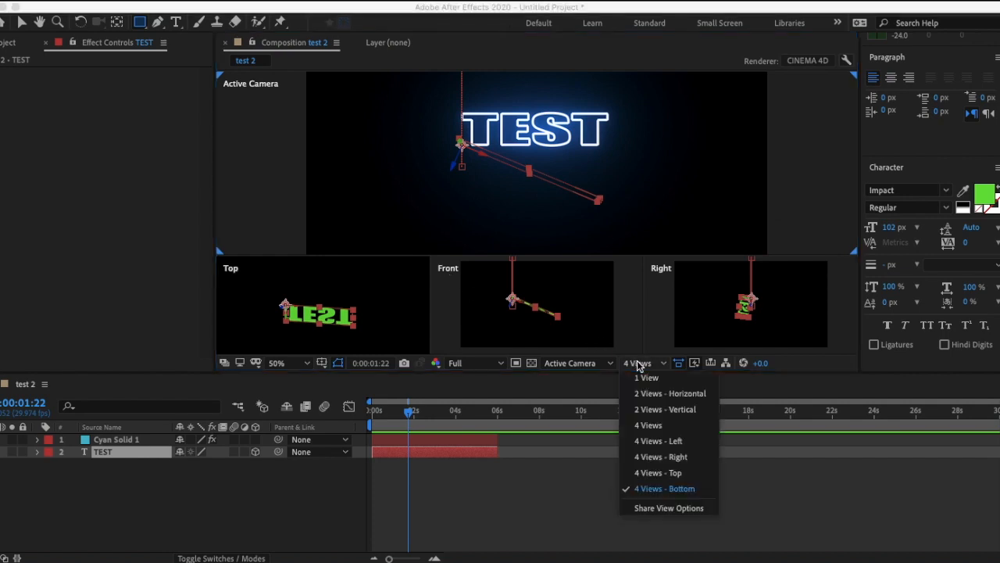
{"action": "left_click", "coordinate": [649, 380]}
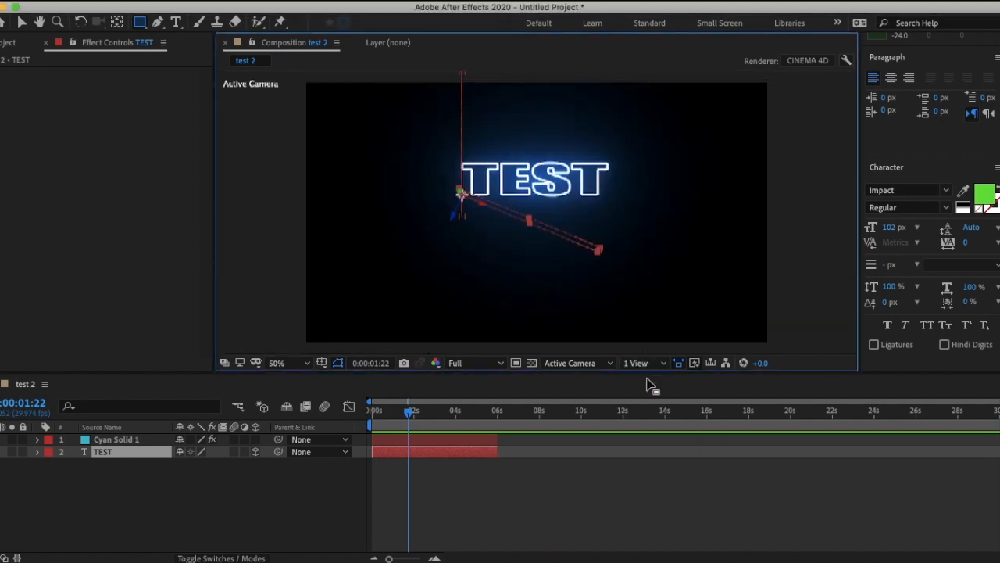
Return to the start of the timeline and select the Cyan Solid 1 and TEST layers together.
{"action": "left_click_drag", "start_coordinate": [409, 411], "coordinate": [349, 406]}
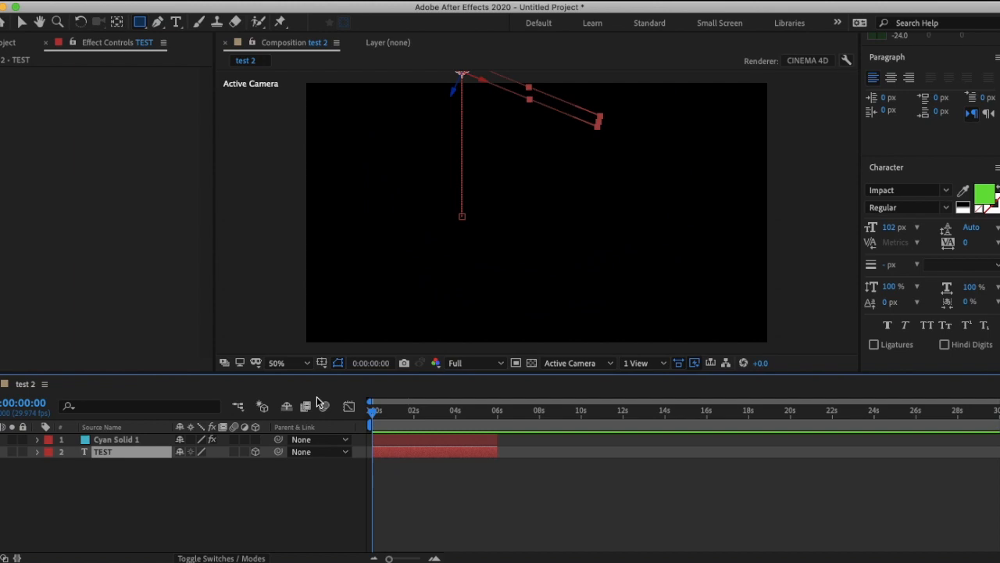
{"action": "left_click", "coordinate": [110, 441]}
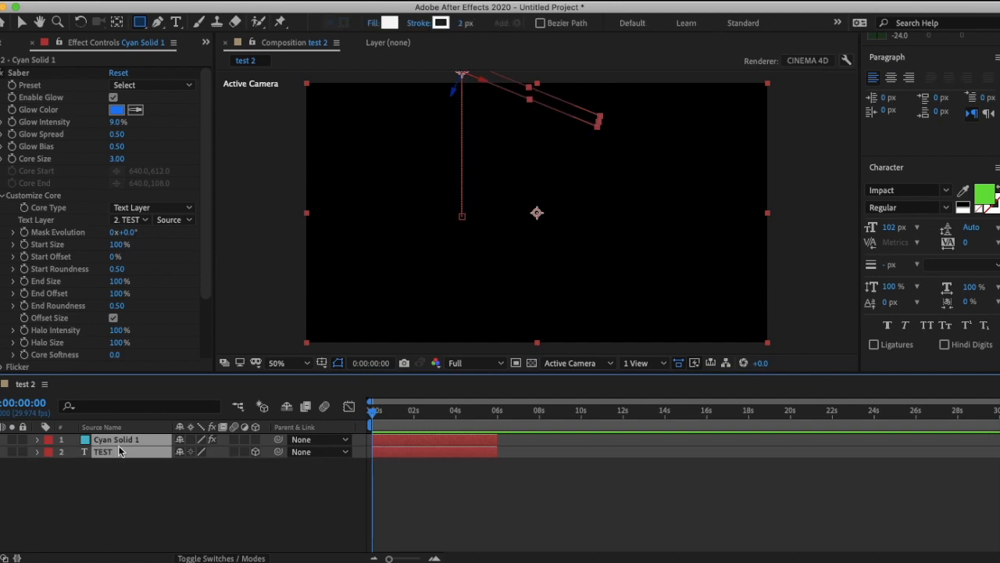
{"action": "right_click", "coordinate": [119, 442]}
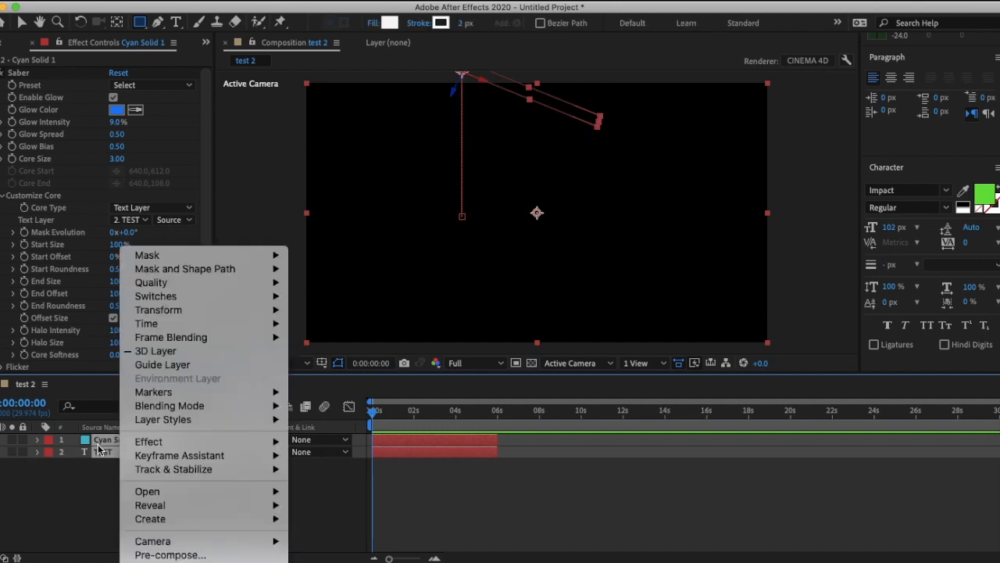
{"action": "left_click", "coordinate": [98, 447]}
{"action": "right_click", "coordinate": [106, 449]}
{"action": "left_click", "coordinate": [98, 452]}
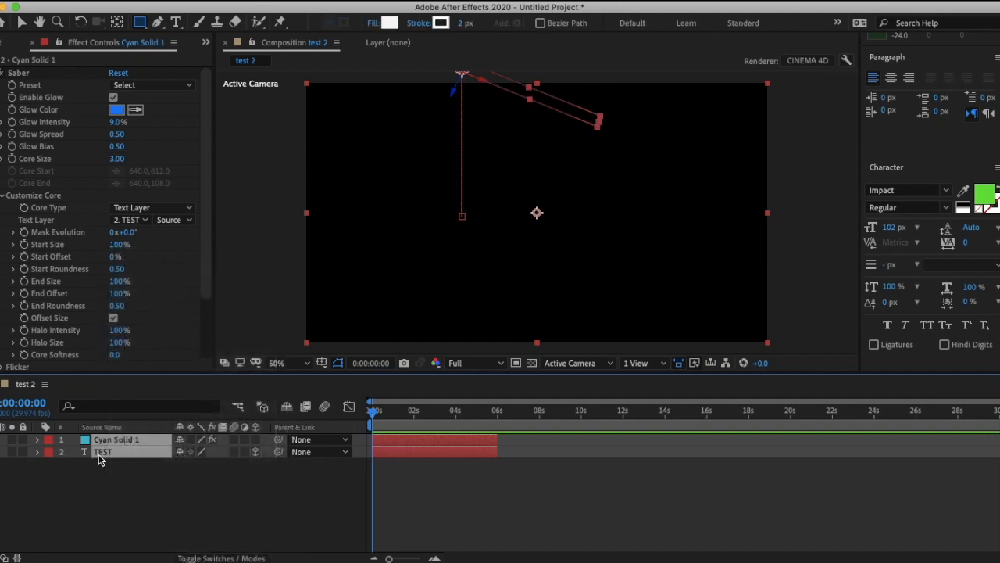
{"action": "right_click", "coordinate": [115, 448]}
{"action": "right_click", "coordinate": [105, 448]}
{"action": "right_click", "coordinate": [101, 448]}
{"action": "left_click", "coordinate": [93, 446]}
Play the glowing TEST animation in the single view from the start and stop it at 0:00:02:10.
{"action": "key", "text": "space"}
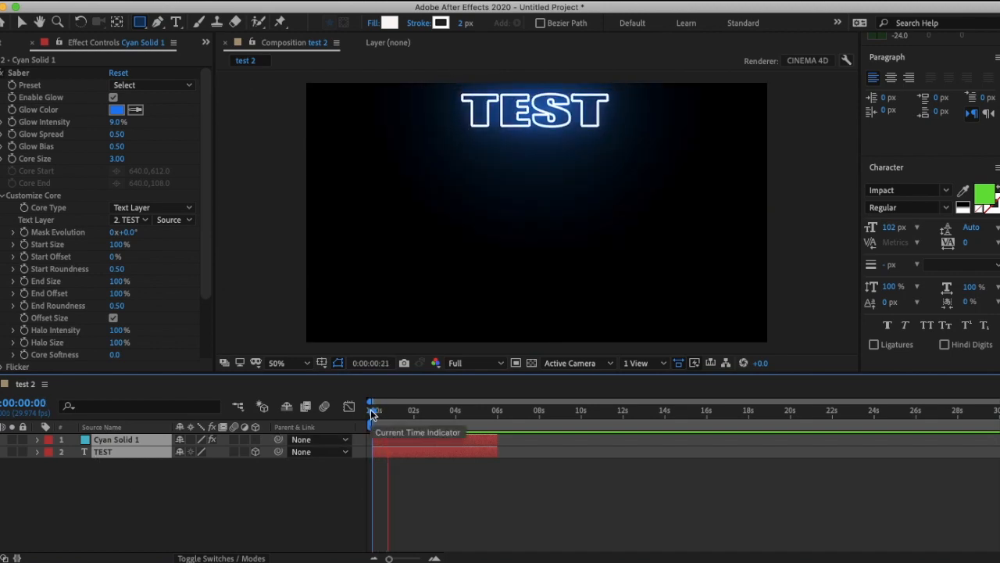
{"action": "key", "text": "space"}
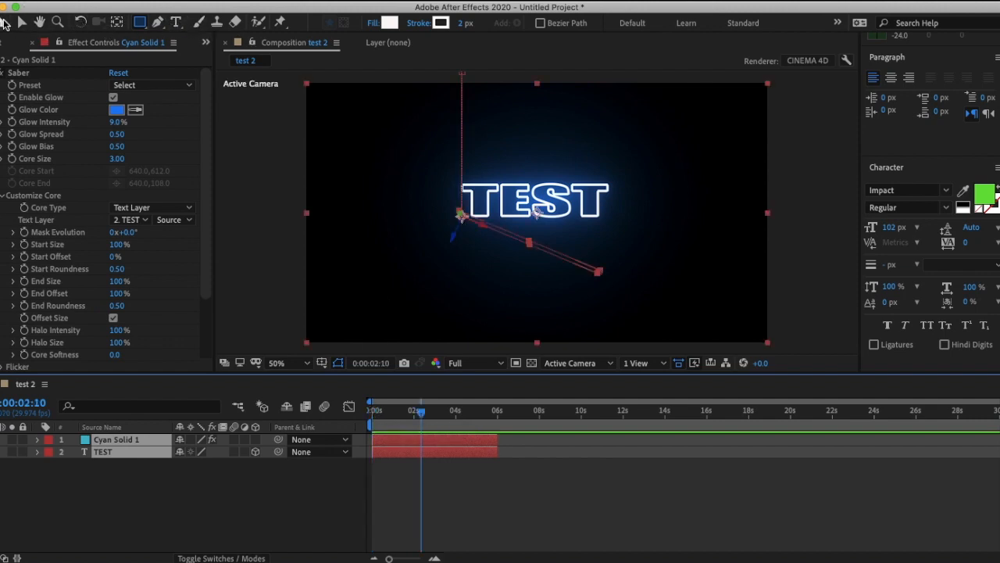
Shift the selected solid and TEST layers slightly up and to the left in the frame with the Selection tool, then return to 0:00:00:00.
{"action": "left_click", "coordinate": [38, 22]}
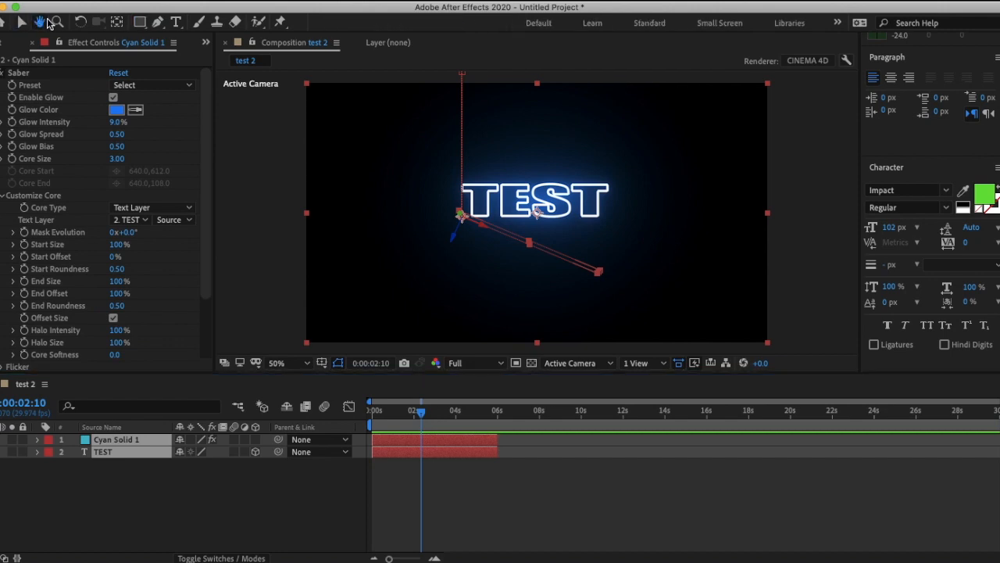
{"action": "left_click_drag", "start_coordinate": [424, 196], "coordinate": [400, 194]}
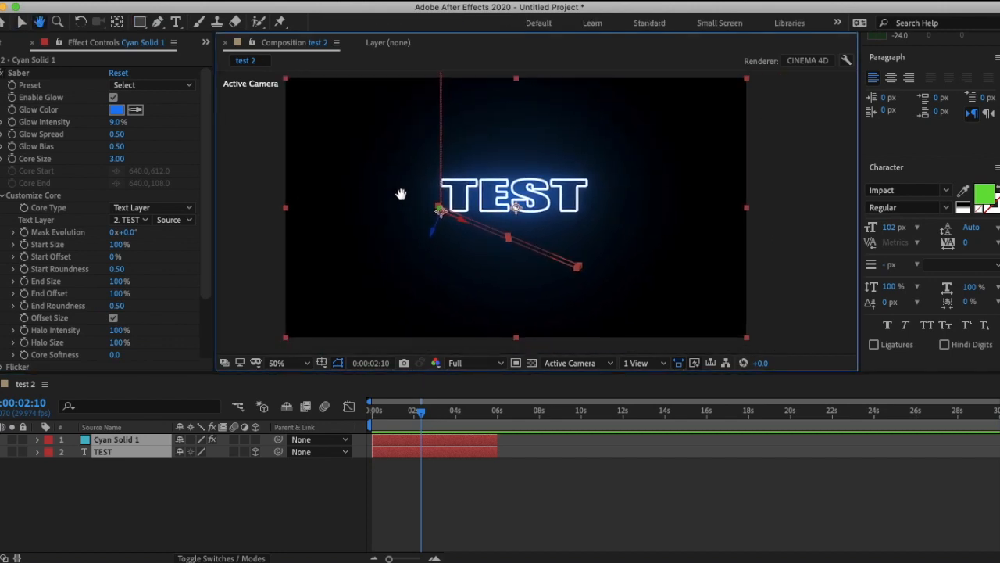
{"action": "left_click", "coordinate": [21, 22]}
{"action": "mouse_move", "coordinate": [488, 193]}
{"action": "left_mouse_down"}
{"action": "mouse_move", "coordinate": [545, 157]}
{"action": "mouse_move", "coordinate": [572, 154]}
{"action": "mouse_move", "coordinate": [529, 181]}
{"action": "mouse_move", "coordinate": [496, 173]}
{"action": "mouse_move", "coordinate": [512, 211]}
{"action": "mouse_move", "coordinate": [540, 209]}
{"action": "mouse_move", "coordinate": [543, 174]}
{"action": "mouse_move", "coordinate": [512, 176]}
{"action": "mouse_move", "coordinate": [489, 195]}
{"action": "left_mouse_up"}
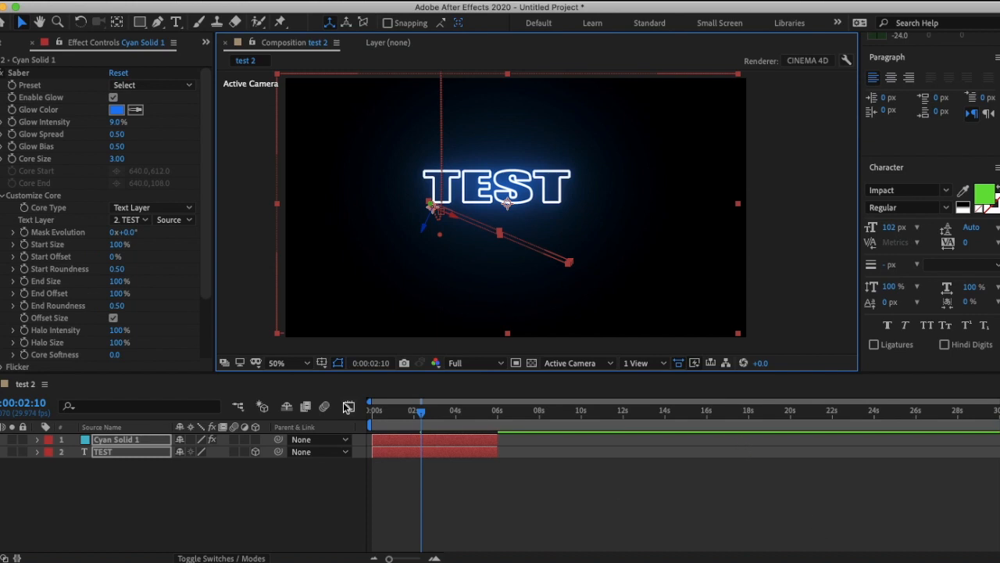
{"action": "left_click_drag", "start_coordinate": [420, 413], "coordinate": [367, 424]}
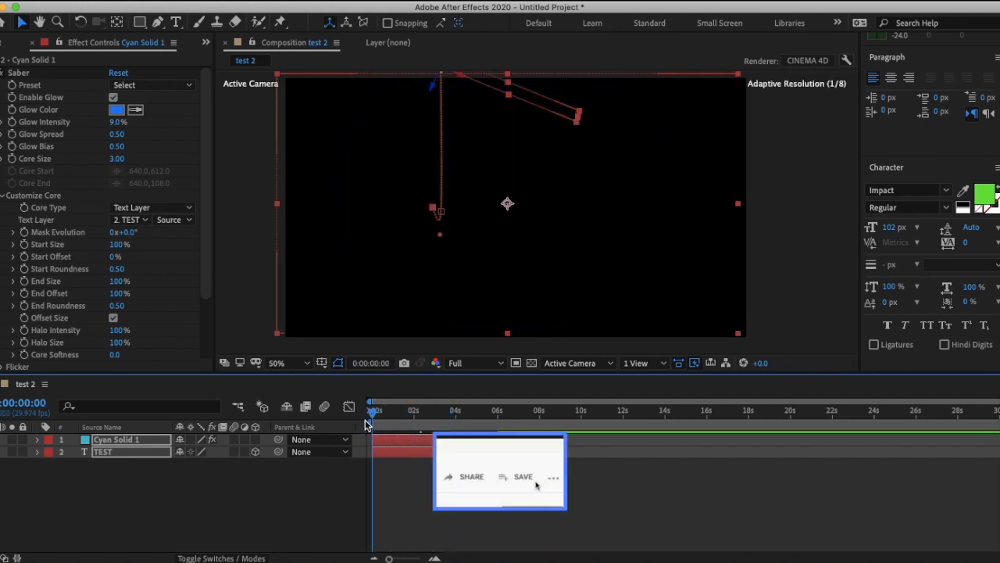